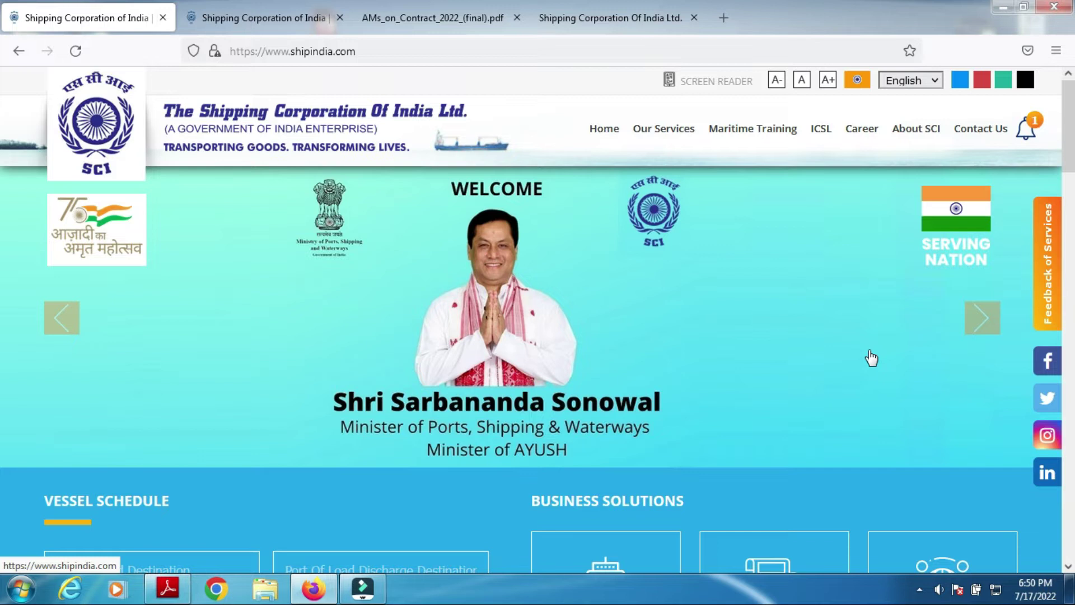
- Check the Assistant Managers on Contract listing, open AMs_on_Contract_2022_(final).pdf, skim it as far as page 3 and return to its beginning
{"action": "key", "text": "ctrl+Tab"}
{"action": "key", "text": "alt"}
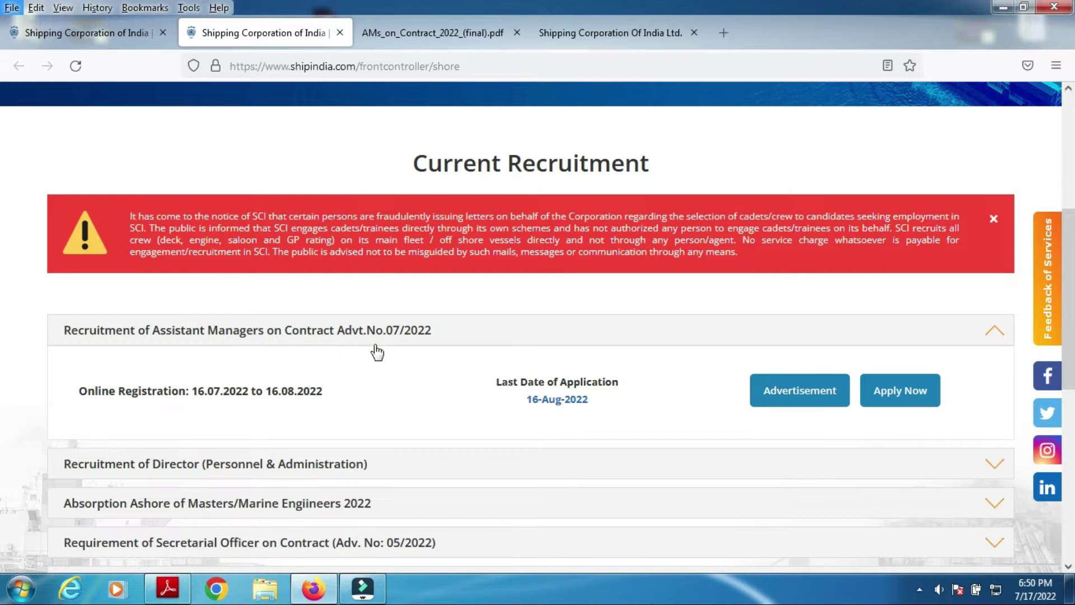
{"action": "left_click", "coordinate": [429, 39]}
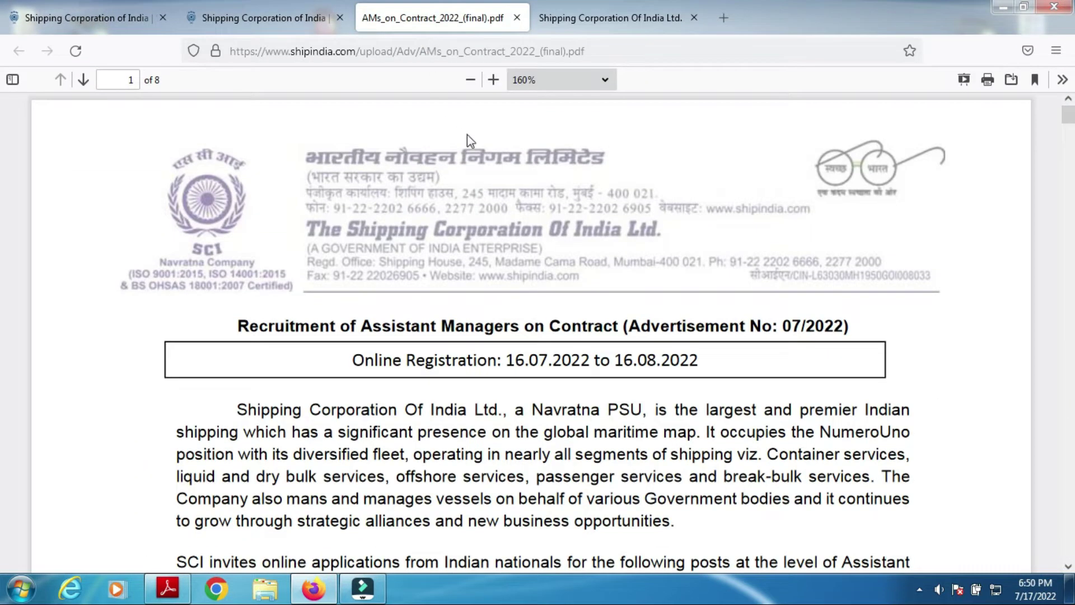
{"action": "left_click_drag", "start_coordinate": [1071, 124], "coordinate": [1071, 127]}
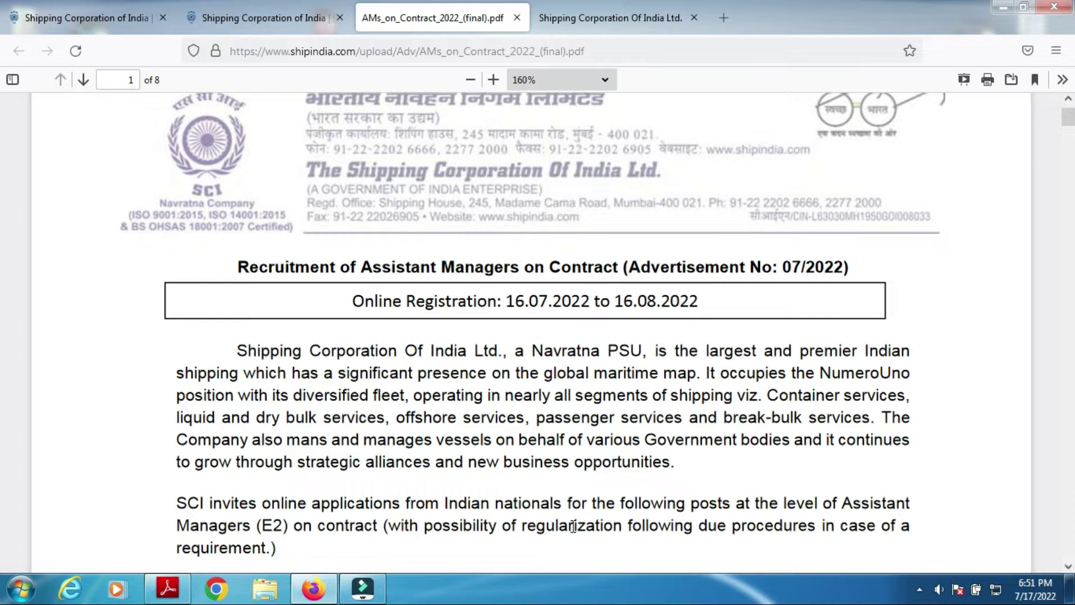
{"action": "left_click", "coordinate": [1071, 510]}
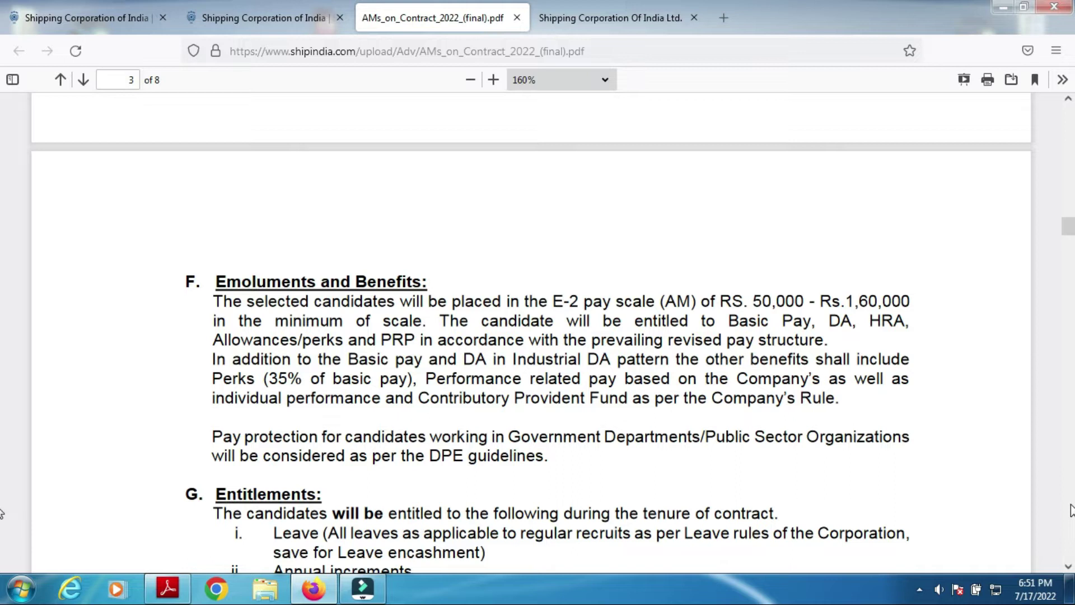
{"action": "left_click_drag", "start_coordinate": [1069, 569], "coordinate": [1068, 569]}
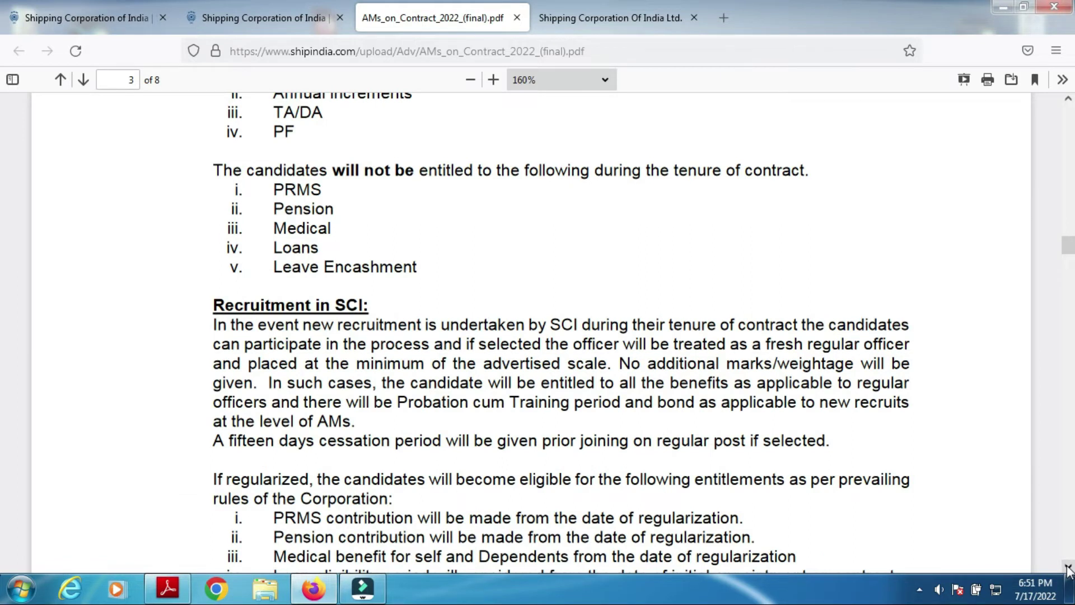
{"action": "key", "text": "Home"}
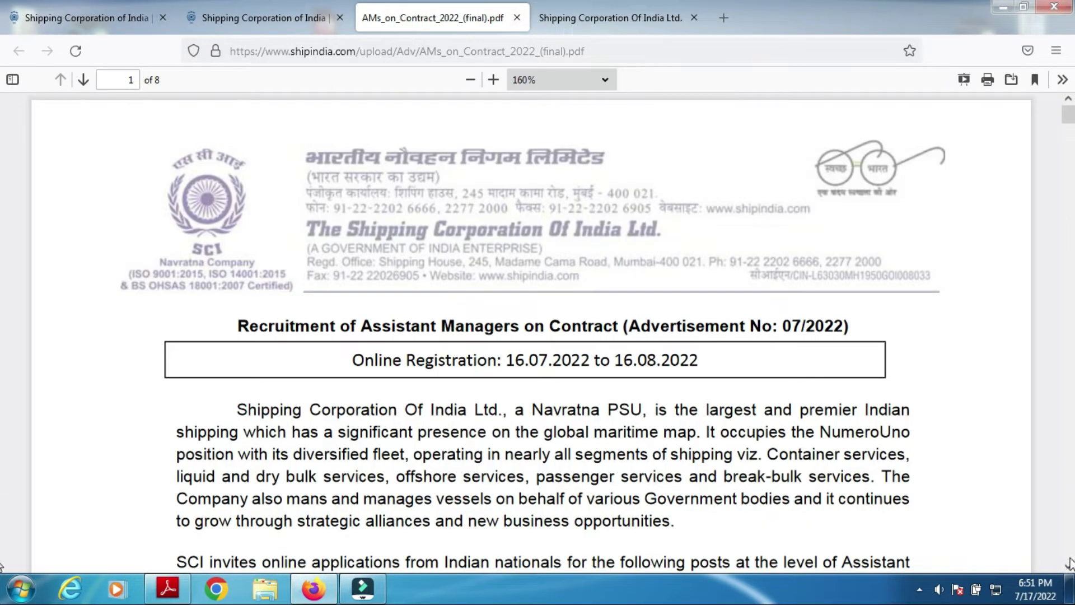
- Examine the advertisement's vacancy table for streams, posts and qualifications, its notes, and the distribution of vacancies by category
{"action": "left_click_drag", "start_coordinate": [1068, 569], "coordinate": [1070, 569]}
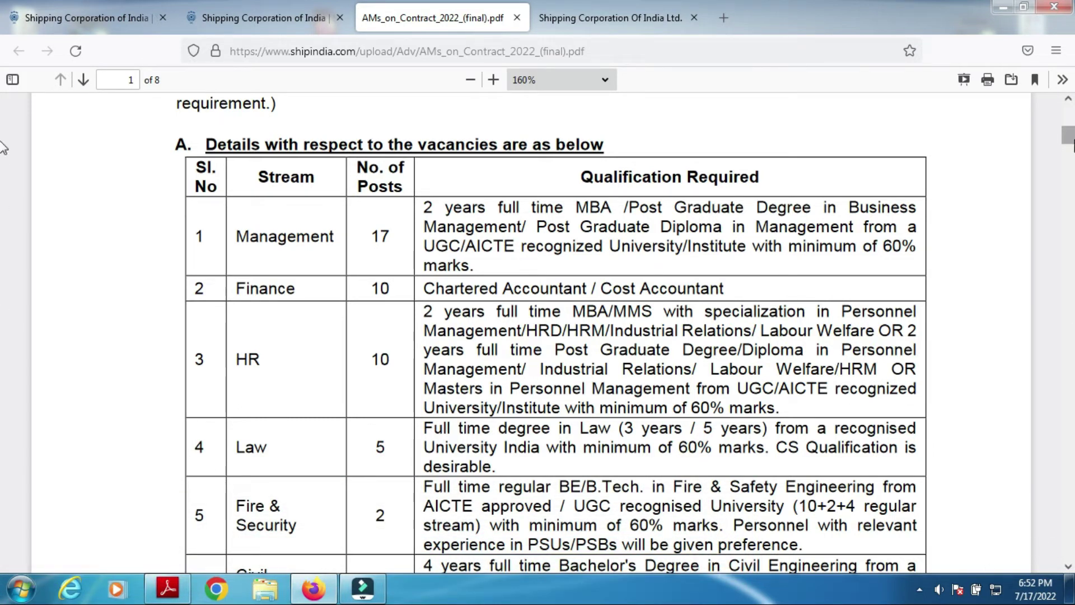
{"action": "scroll", "coordinate": [1071, 143], "scroll_direction": "down", "scroll_amount": 3}
{"action": "scroll", "coordinate": [1071, 143], "scroll_direction": "down", "scroll_amount": 2}
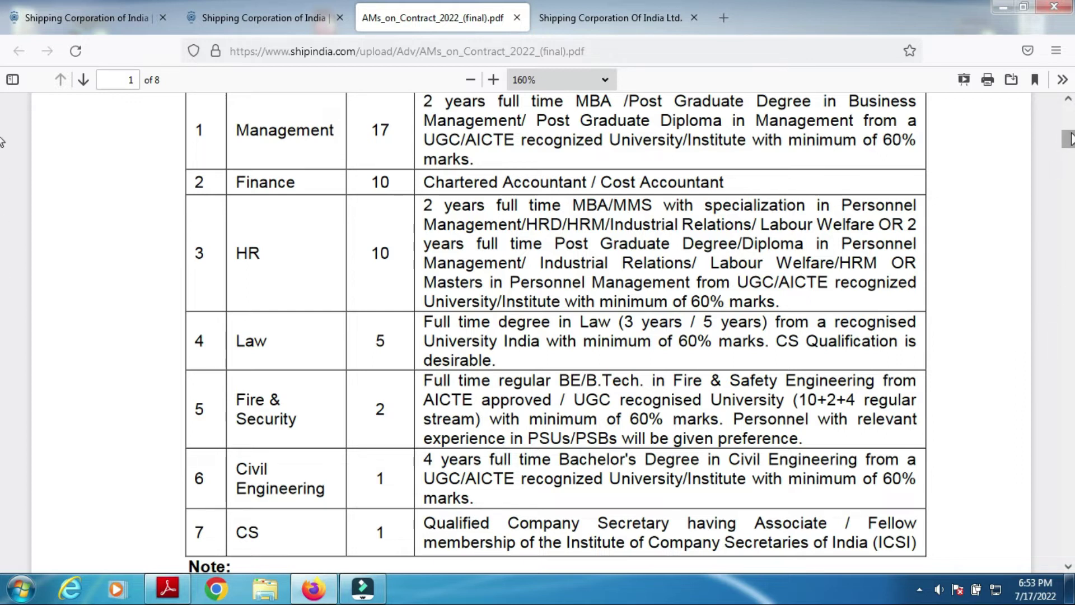
{"action": "scroll", "coordinate": [1071, 141], "scroll_direction": "down", "scroll_amount": 1}
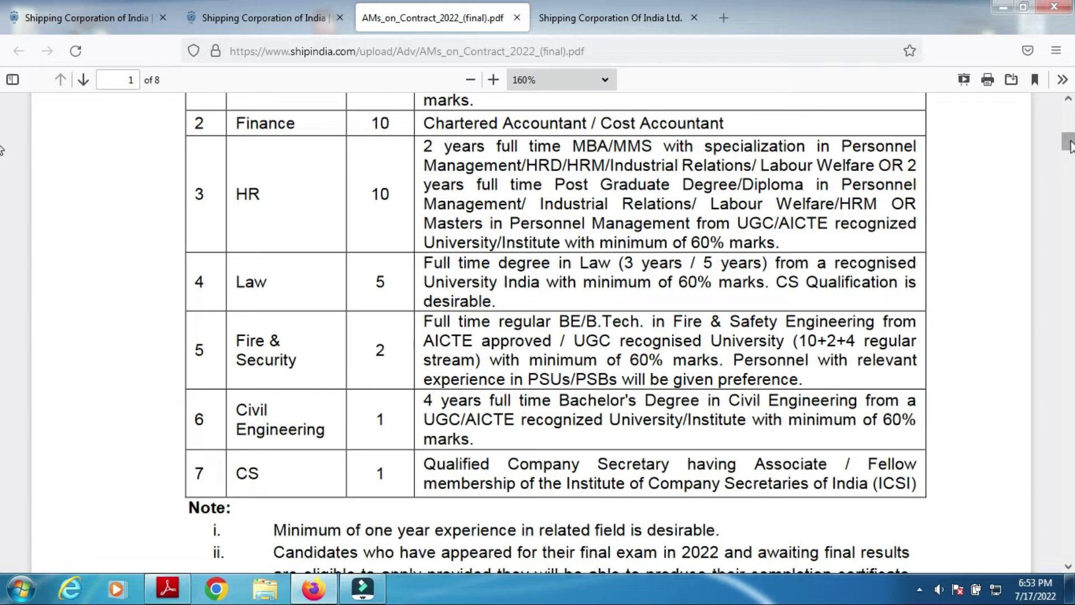
{"action": "left_click_drag", "start_coordinate": [1069, 147], "coordinate": [1072, 159]}
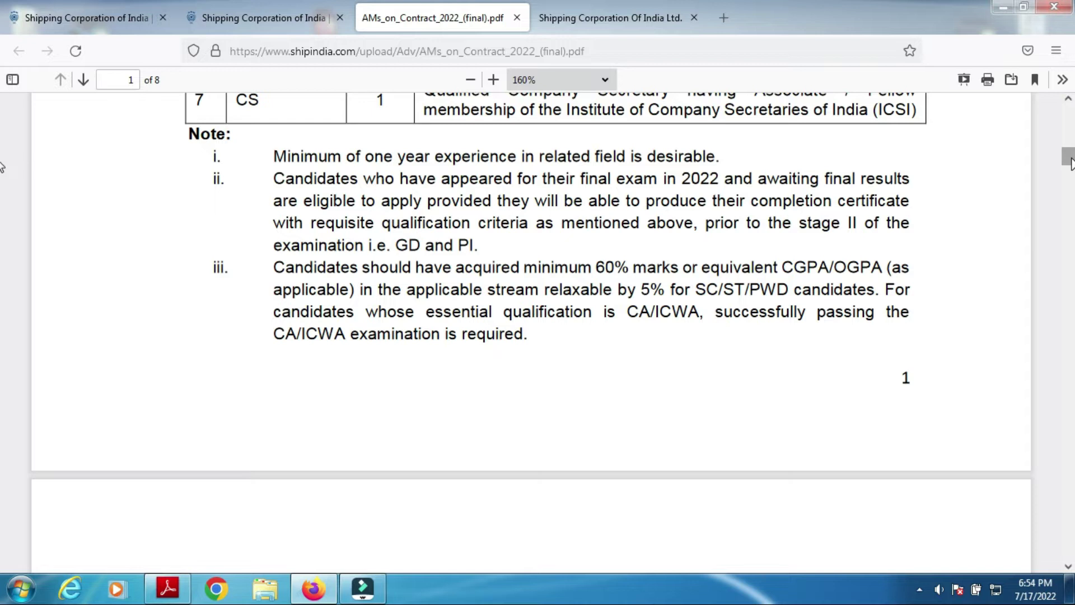
{"action": "scroll", "coordinate": [1070, 162], "scroll_direction": "down", "scroll_amount": 5}
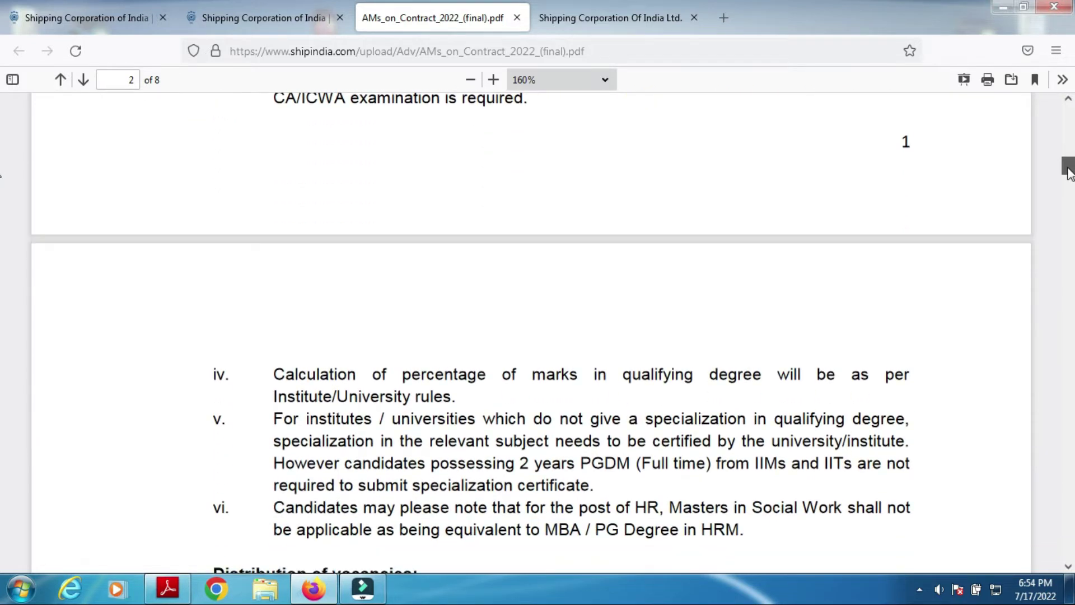
{"action": "left_click_drag", "start_coordinate": [1069, 174], "coordinate": [1070, 187]}
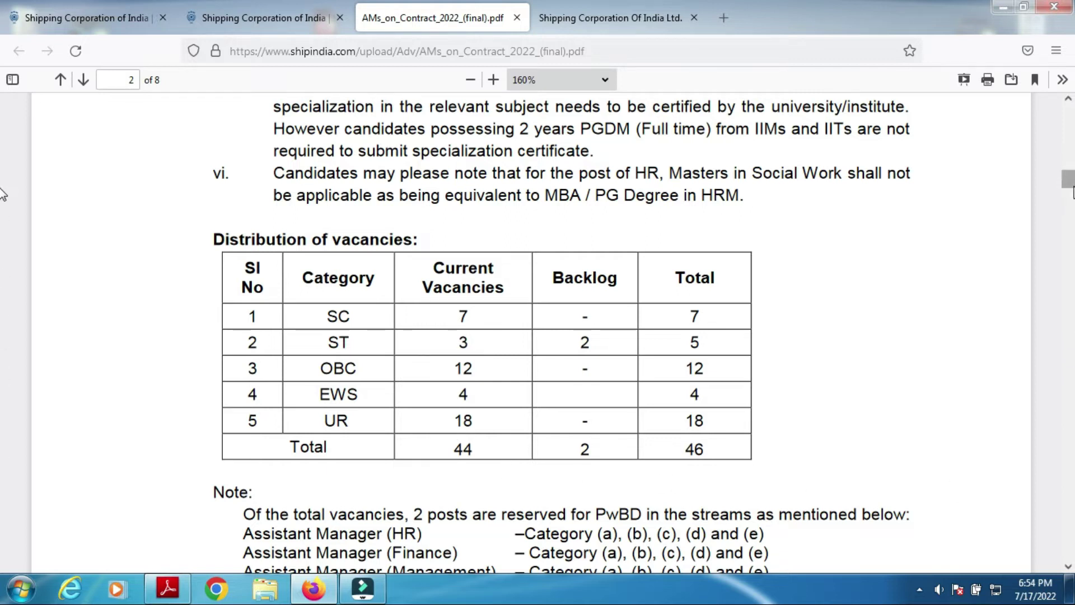
- Read the eligibility cut-off date, age limit, contract period, emoluments, entitlements, termination and employment bond sections of the advertisement
{"action": "scroll", "coordinate": [1071, 193], "scroll_direction": "down", "scroll_amount": 4}
{"action": "left_click_drag", "start_coordinate": [1068, 190], "coordinate": [1068, 205]}
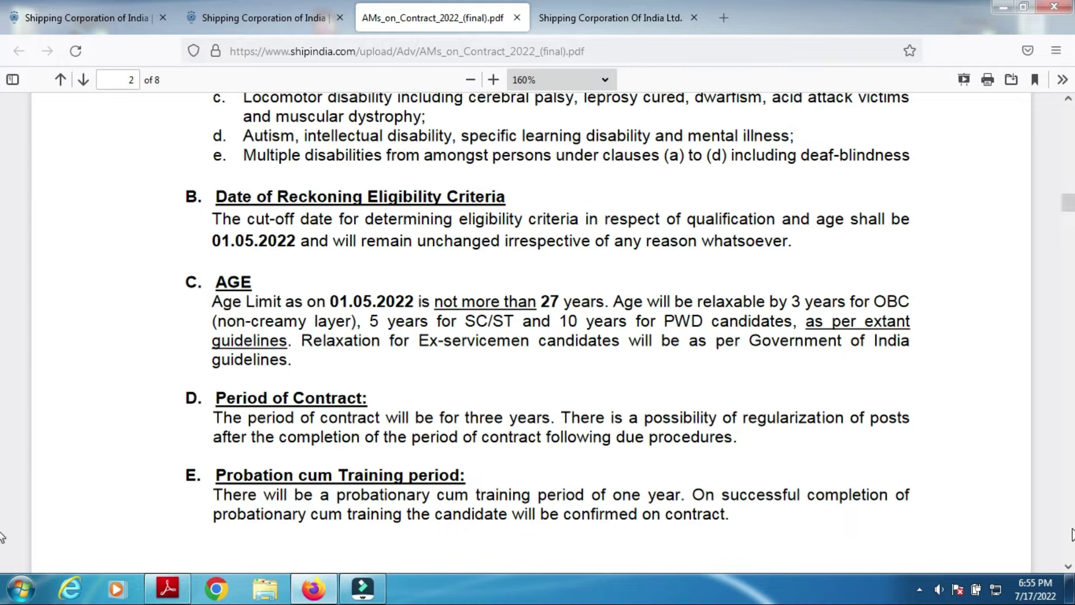
{"action": "left_click", "coordinate": [1068, 567]}
{"action": "left_click", "coordinate": [1070, 569]}
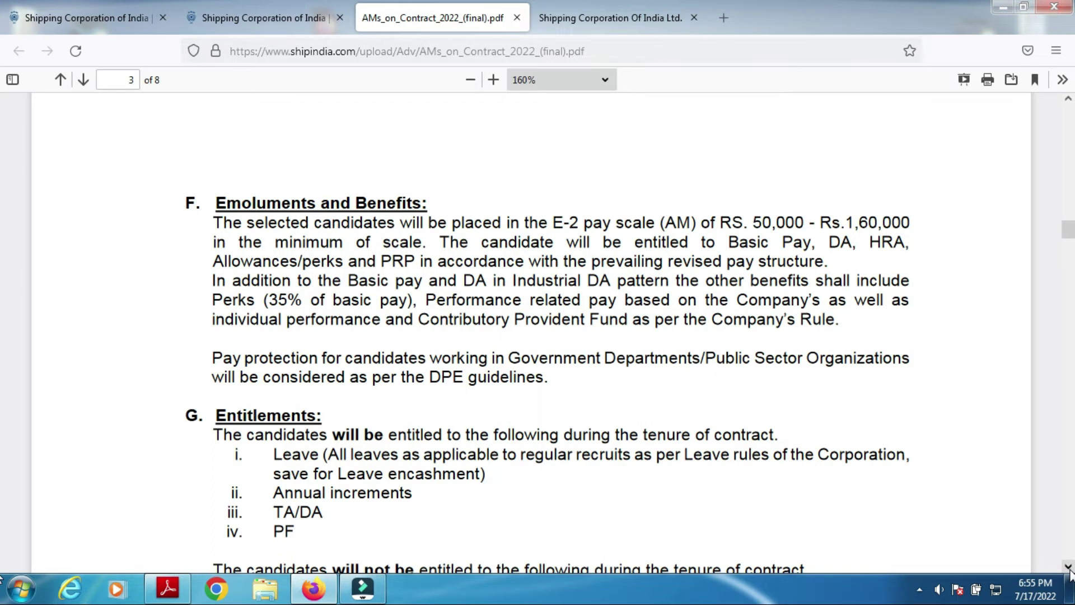
{"action": "left_click", "coordinate": [1070, 554]}
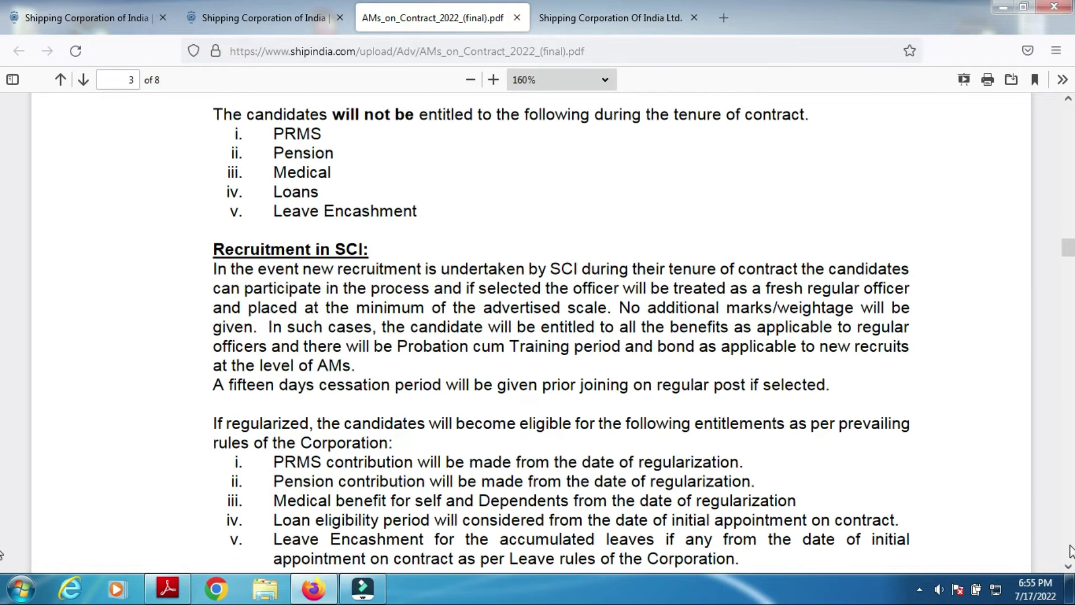
{"action": "scroll", "coordinate": [1072, 513], "scroll_direction": "down", "scroll_amount": 1}
{"action": "left_click", "coordinate": [1071, 512]}
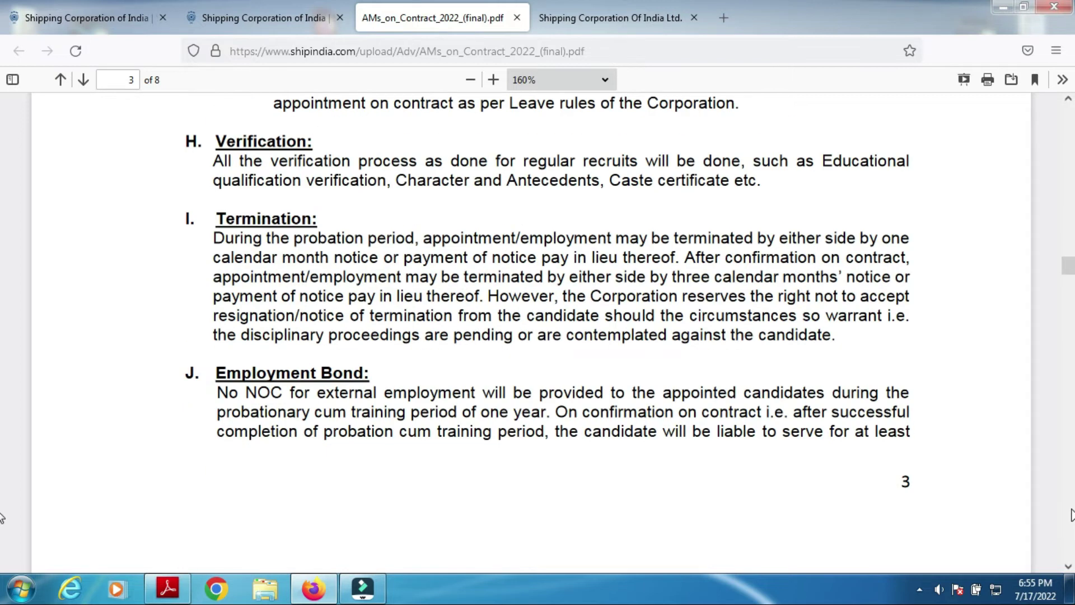
{"action": "left_click", "coordinate": [1071, 513]}
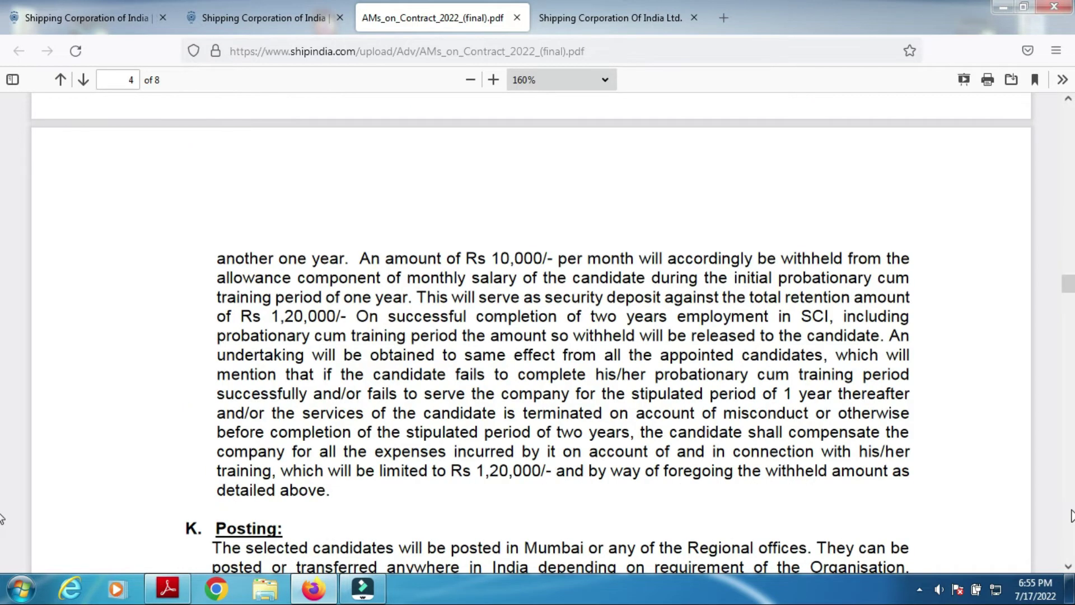
- Review the advertisement's application fees, selection stages, examination scheme, required documents, tie-breaking rules and reservation section
{"action": "left_click", "coordinate": [1071, 515]}
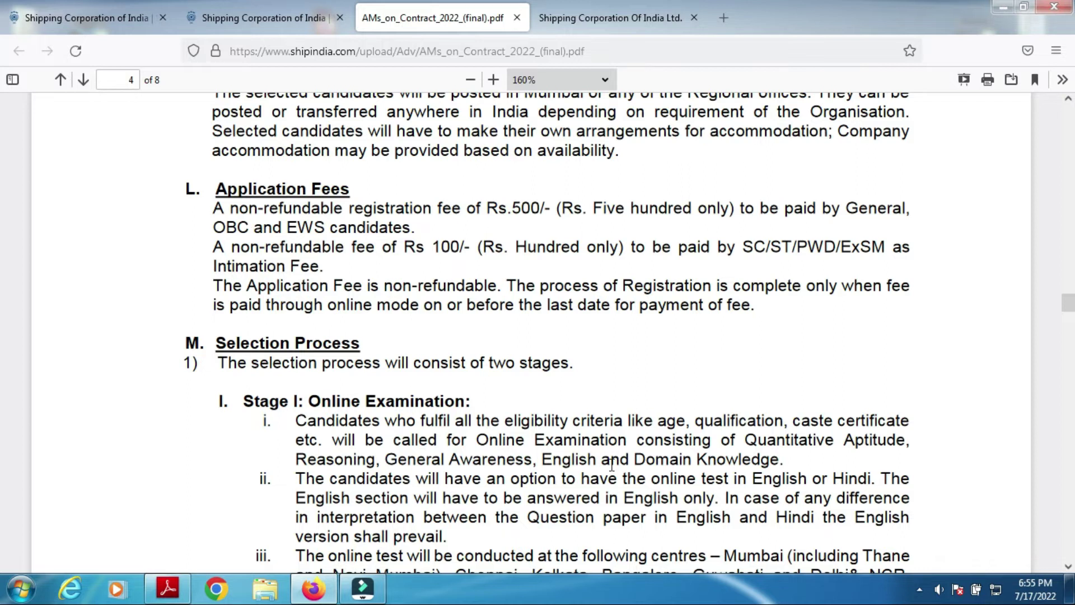
{"action": "left_click", "coordinate": [1068, 566]}
{"action": "left_click_drag", "start_coordinate": [1068, 566], "coordinate": [1068, 567]}
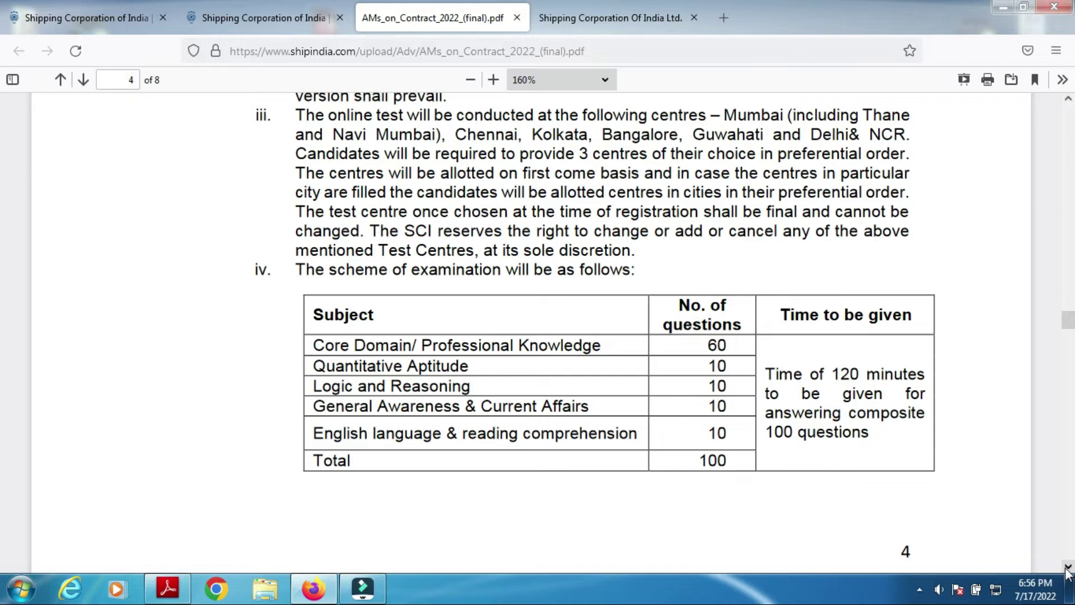
{"action": "left_click", "coordinate": [1068, 567]}
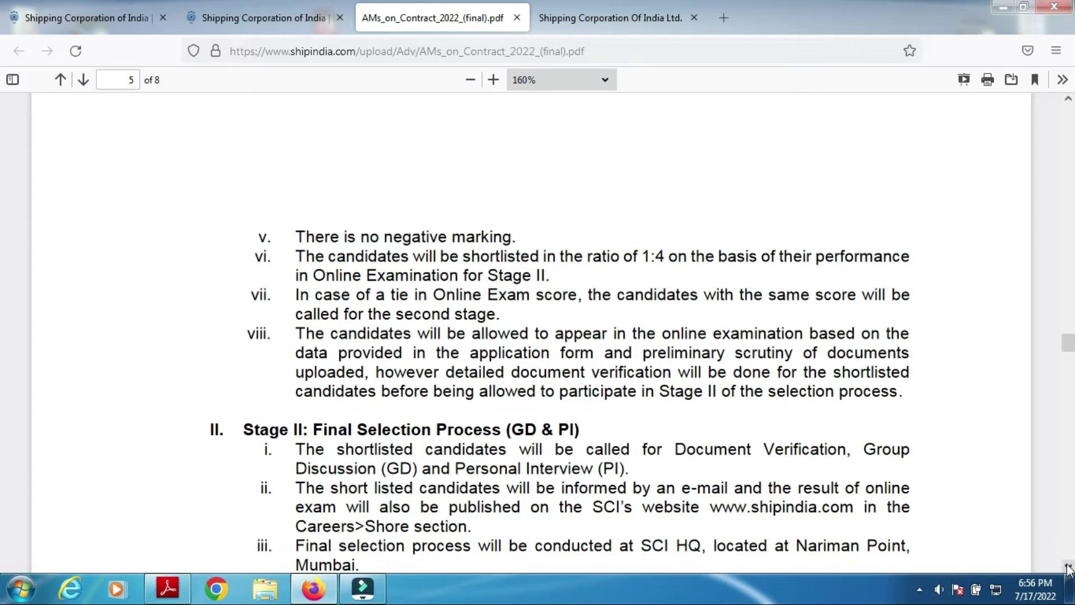
{"action": "left_click", "coordinate": [1068, 569]}
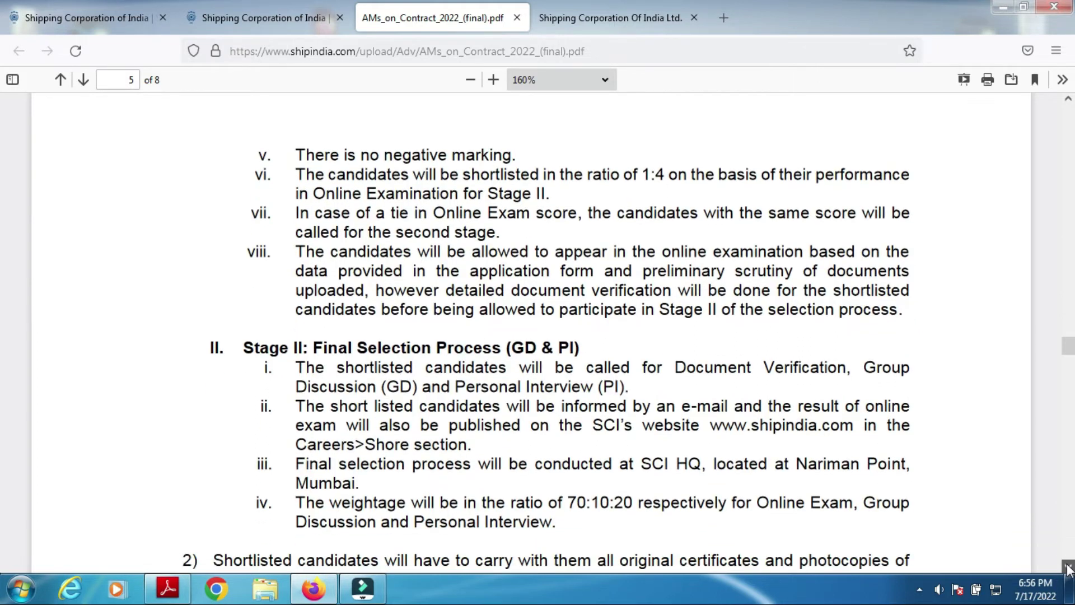
{"action": "left_click_drag", "start_coordinate": [1068, 568], "coordinate": [1068, 568]}
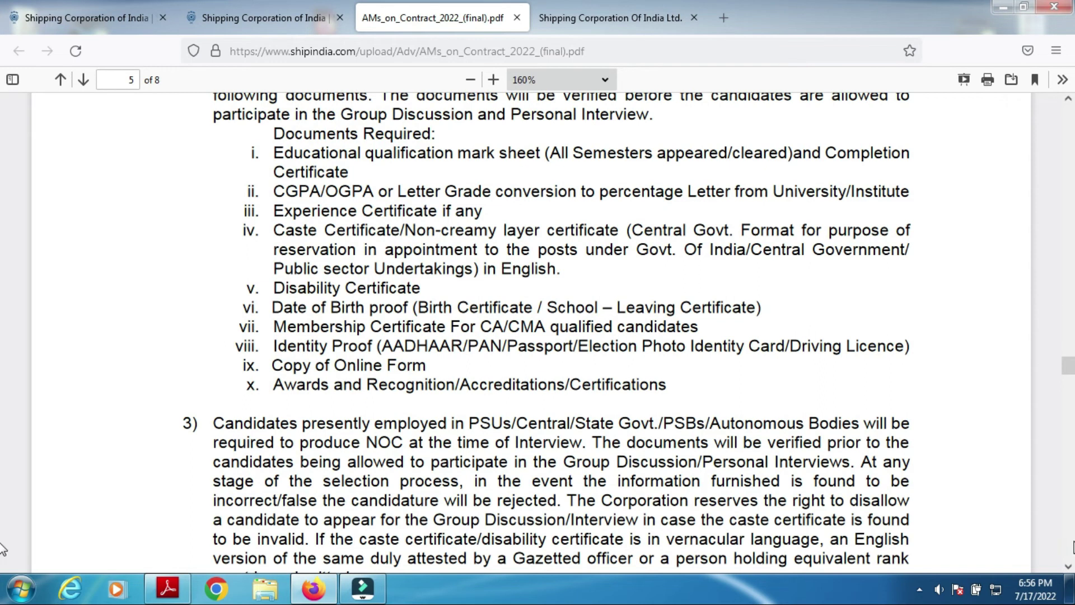
{"action": "left_click", "coordinate": [1073, 542]}
{"action": "left_click", "coordinate": [1073, 546]}
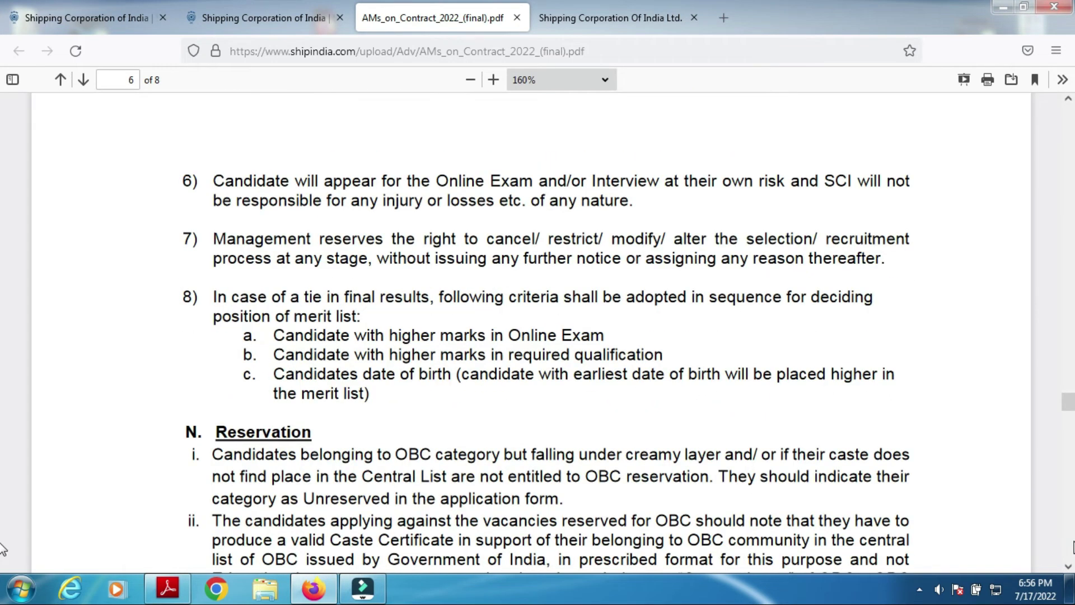
{"action": "left_click", "coordinate": [1074, 546]}
- Return to the Current Recruitment page and start a new registration for Assistant Managers on Contract Advt.No.07/2022
{"action": "left_click", "coordinate": [263, 14]}
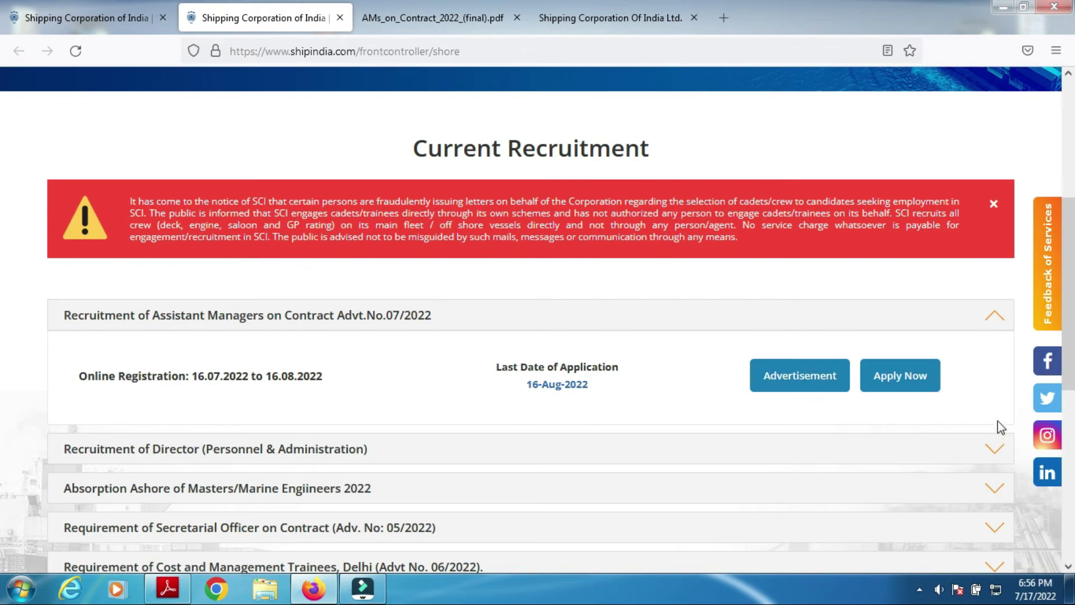
{"action": "left_click", "coordinate": [914, 378]}
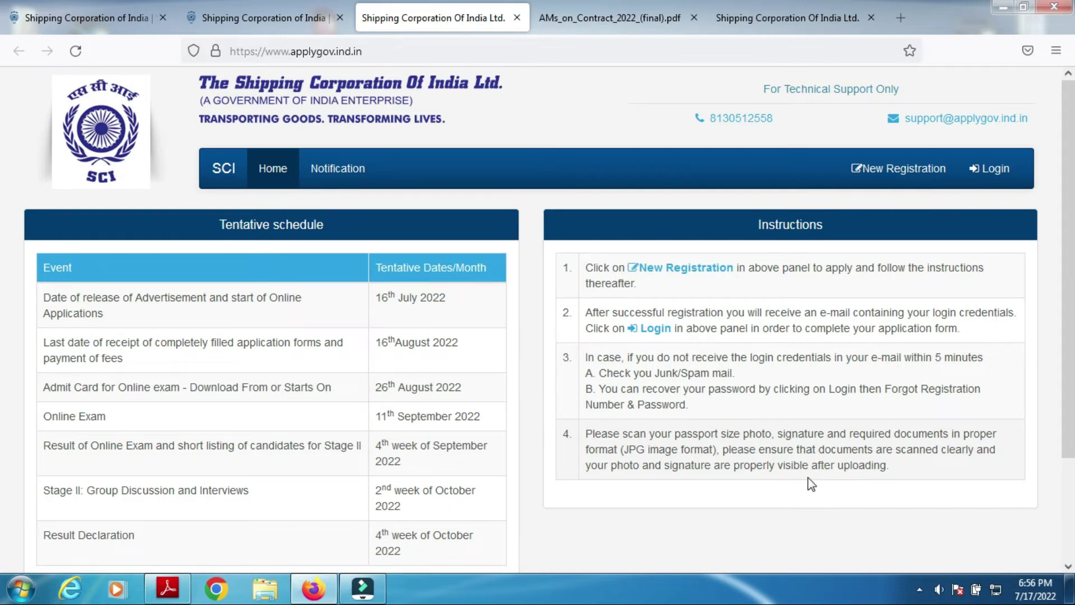
{"action": "left_click", "coordinate": [707, 274]}
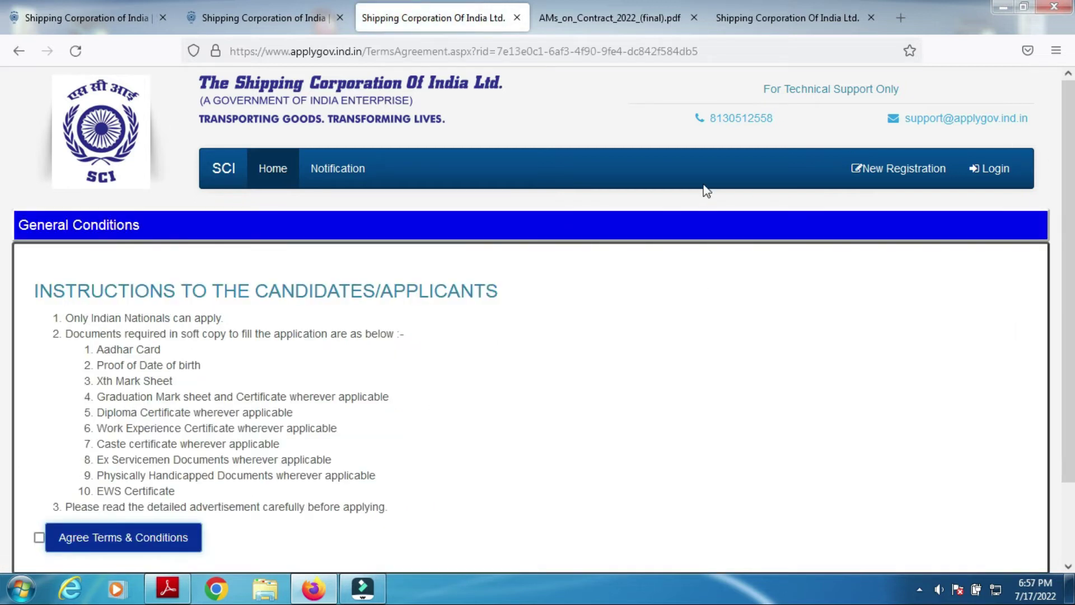
- Review the instructions to candidates and agree to the terms and conditions to reach the registration form
{"action": "scroll", "coordinate": [3, 280], "scroll_direction": "down", "scroll_amount": 2}
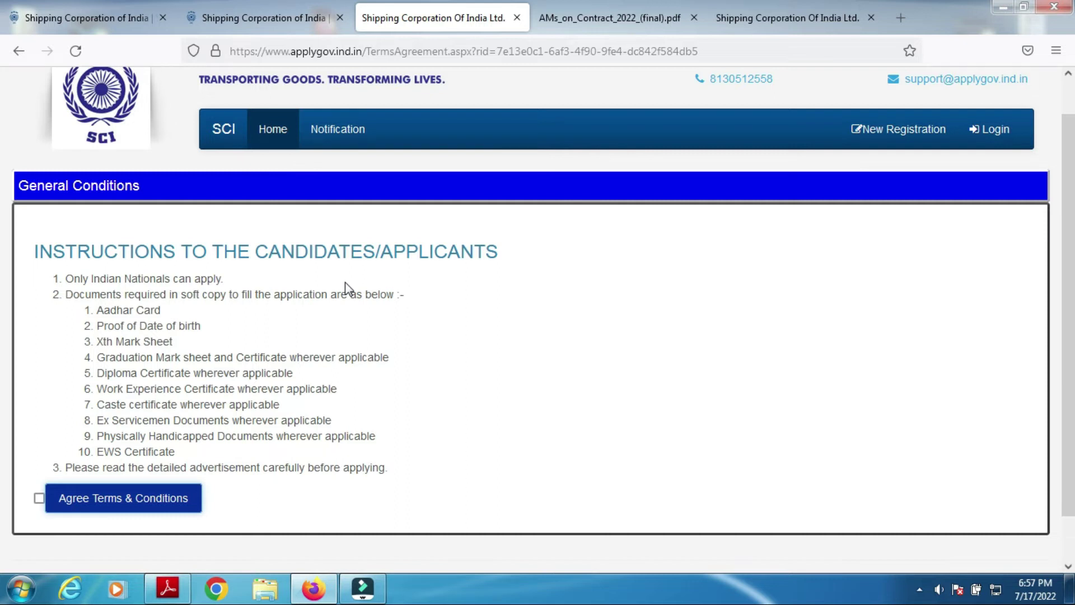
{"action": "left_click", "coordinate": [40, 498]}
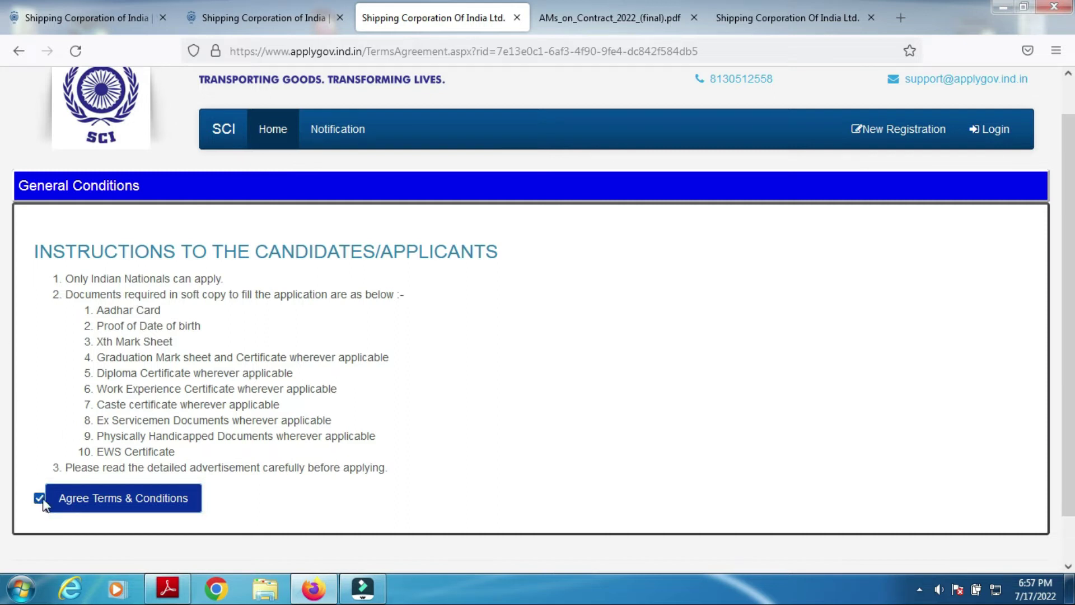
{"action": "left_click", "coordinate": [128, 499]}
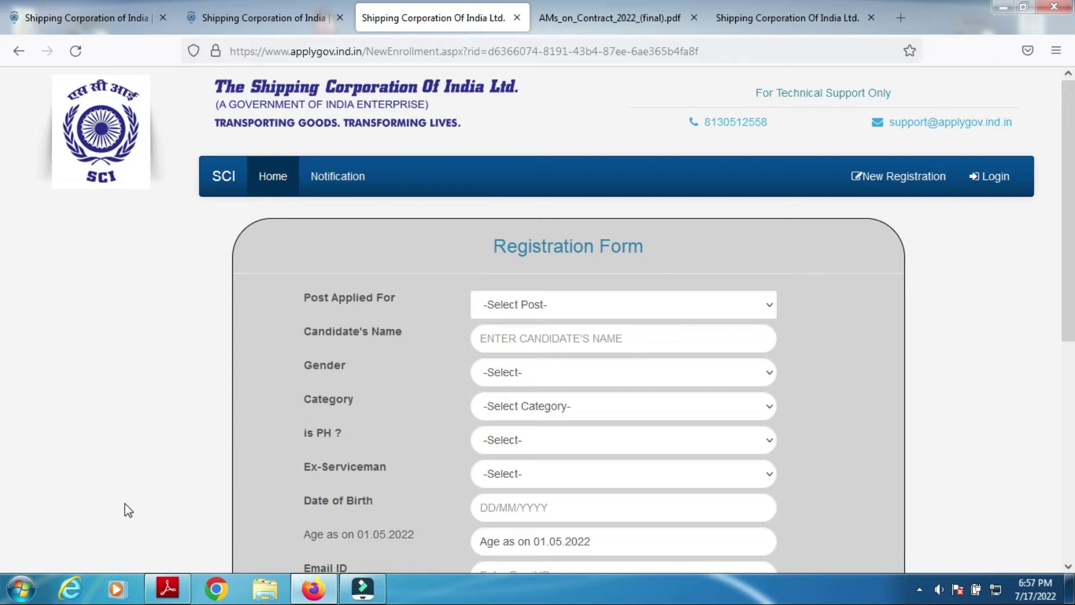
- Look over the registration form's fields and set the post applied for to Assistant Managers-(HR)
{"action": "scroll", "coordinate": [4, 336], "scroll_direction": "down", "scroll_amount": 5}
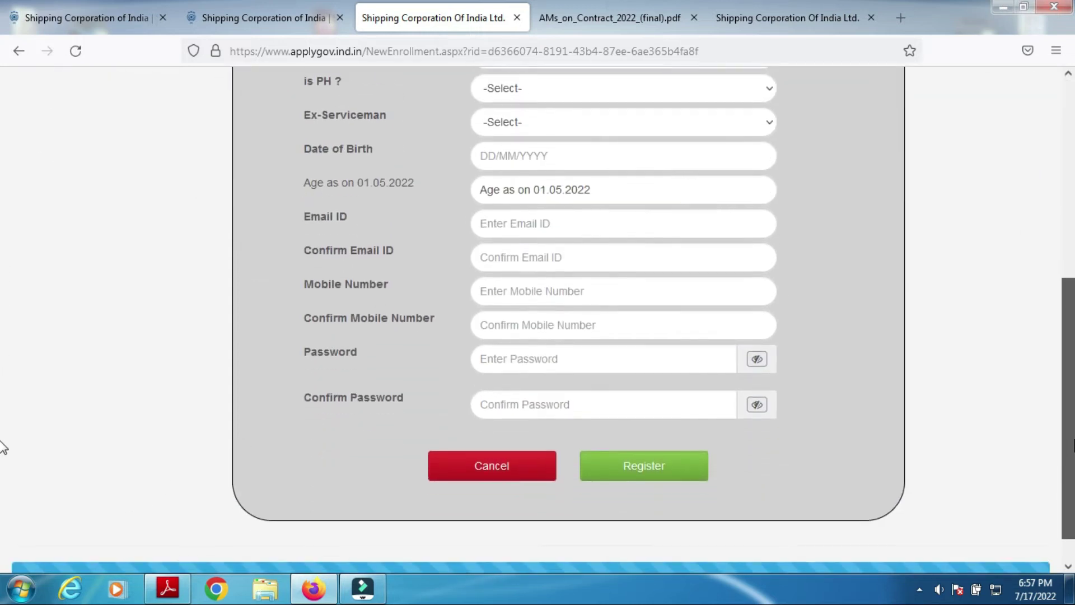
{"action": "scroll", "coordinate": [1, 392], "scroll_direction": "up", "scroll_amount": 3}
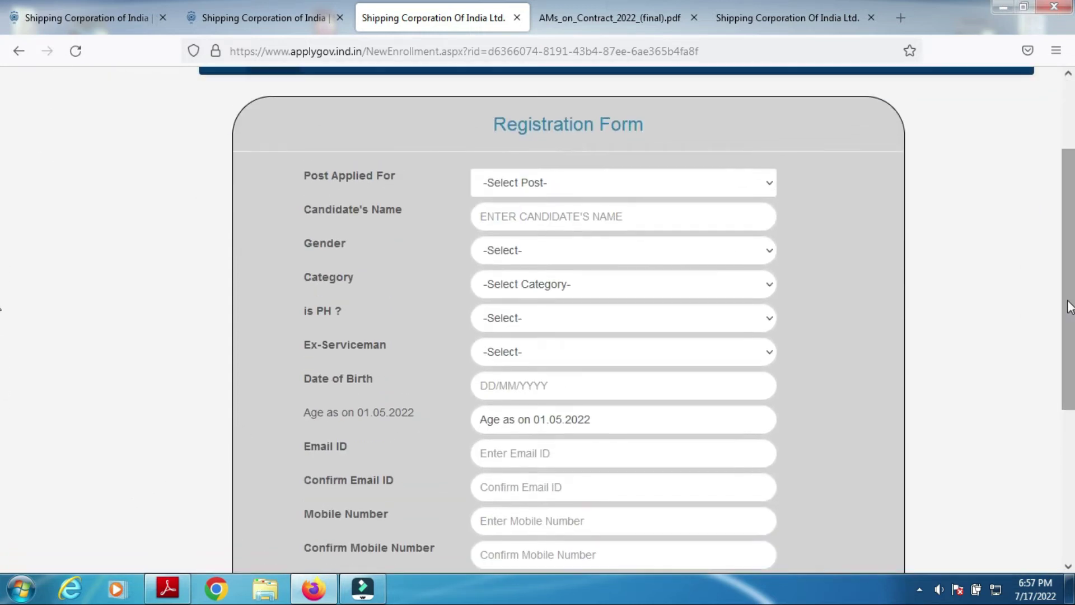
{"action": "left_click", "coordinate": [654, 189]}
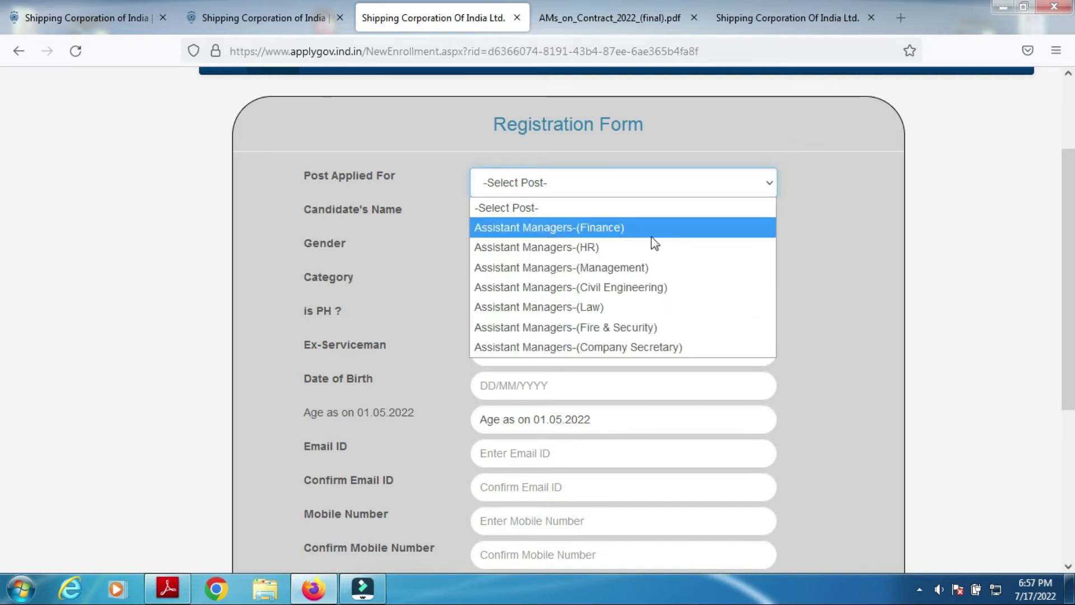
{"action": "left_click", "coordinate": [629, 247]}
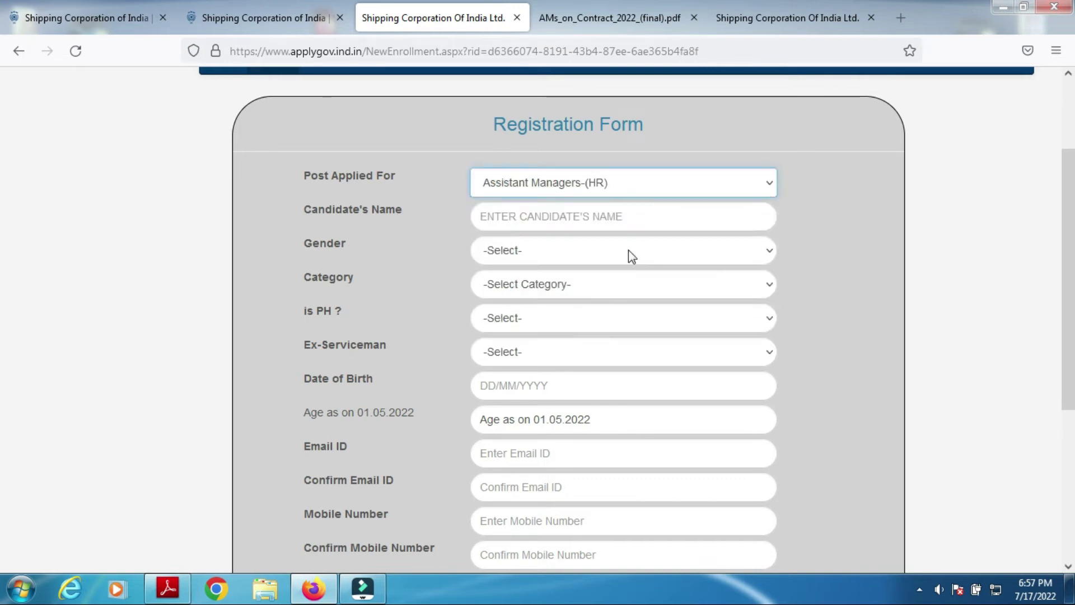
- Set the candidate's gender to Male and the category to UR in the registration form
{"action": "left_click", "coordinate": [642, 220]}
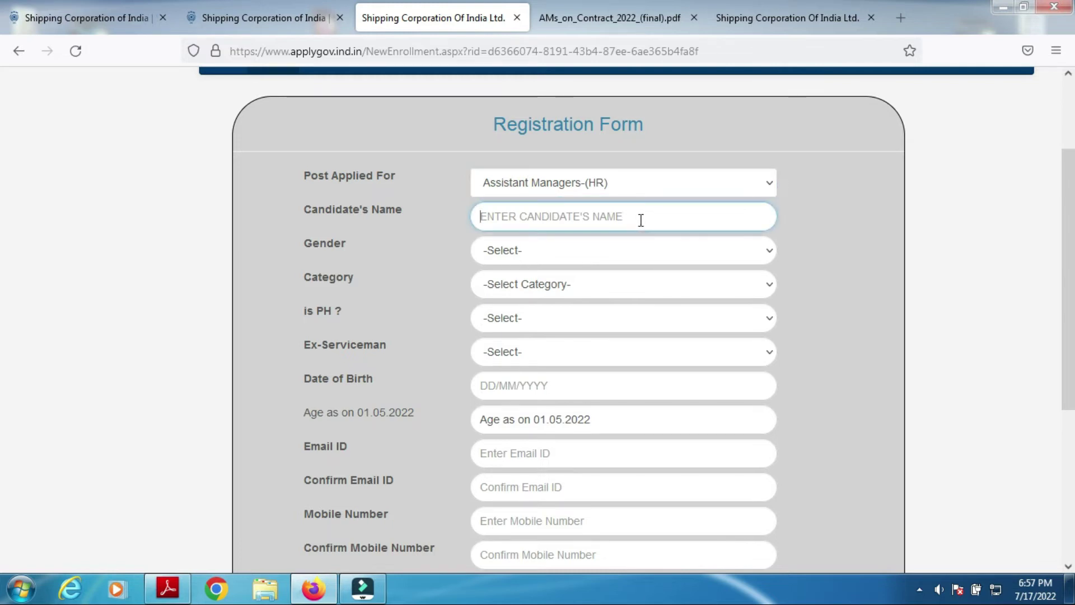
{"action": "left_click", "coordinate": [623, 253]}
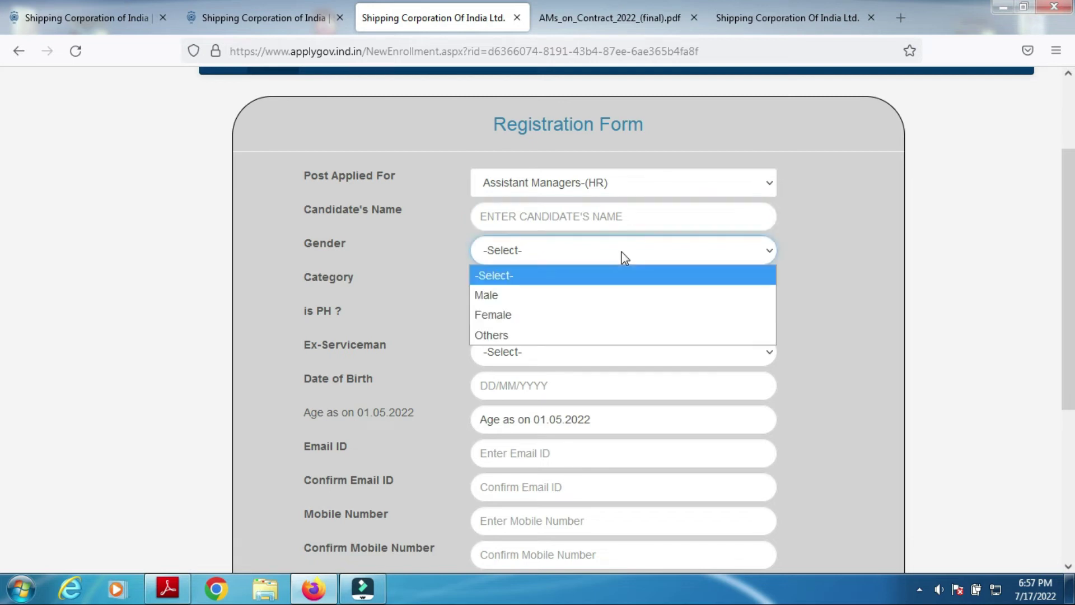
{"action": "left_click", "coordinate": [570, 296]}
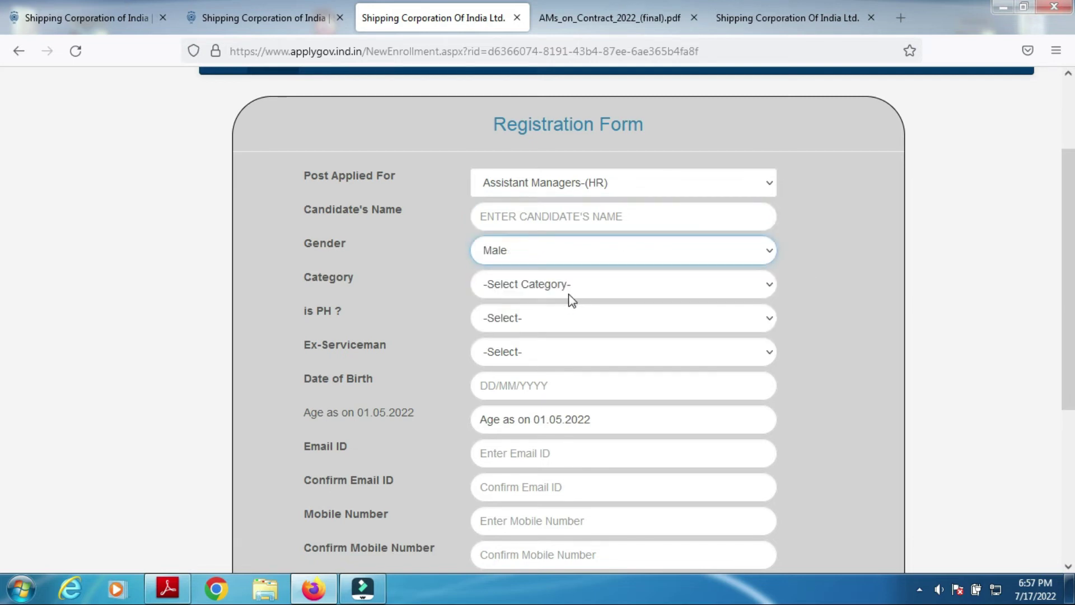
{"action": "left_click", "coordinate": [568, 288]}
{"action": "left_click", "coordinate": [534, 325]}
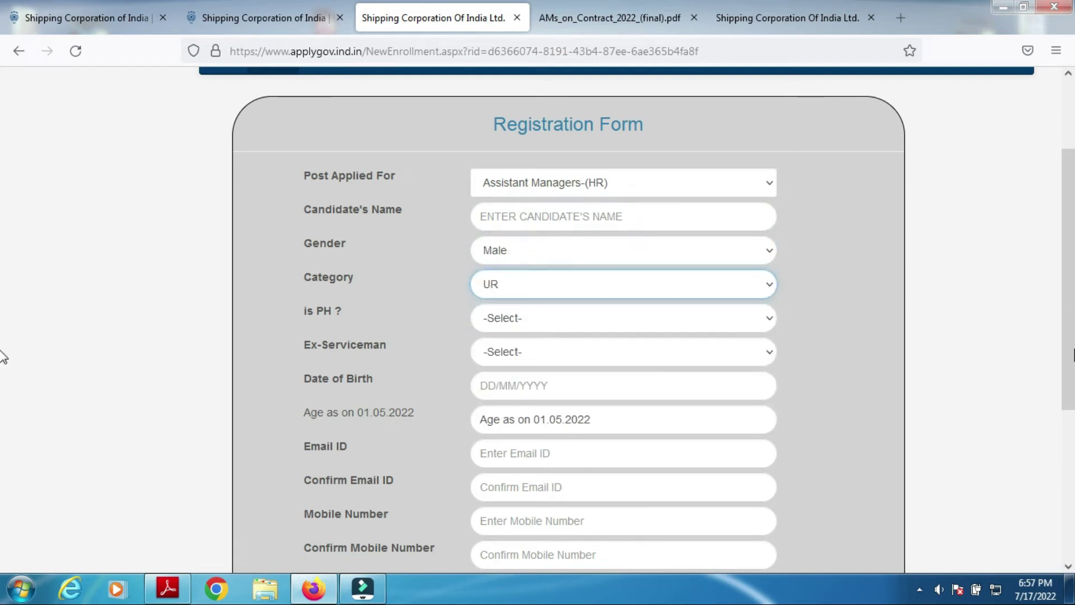
- Look over the registration form's PH, Ex-Serviceman and Date of Birth fields without filling them in
{"action": "scroll", "coordinate": [2, 283], "scroll_direction": "down", "scroll_amount": 2}
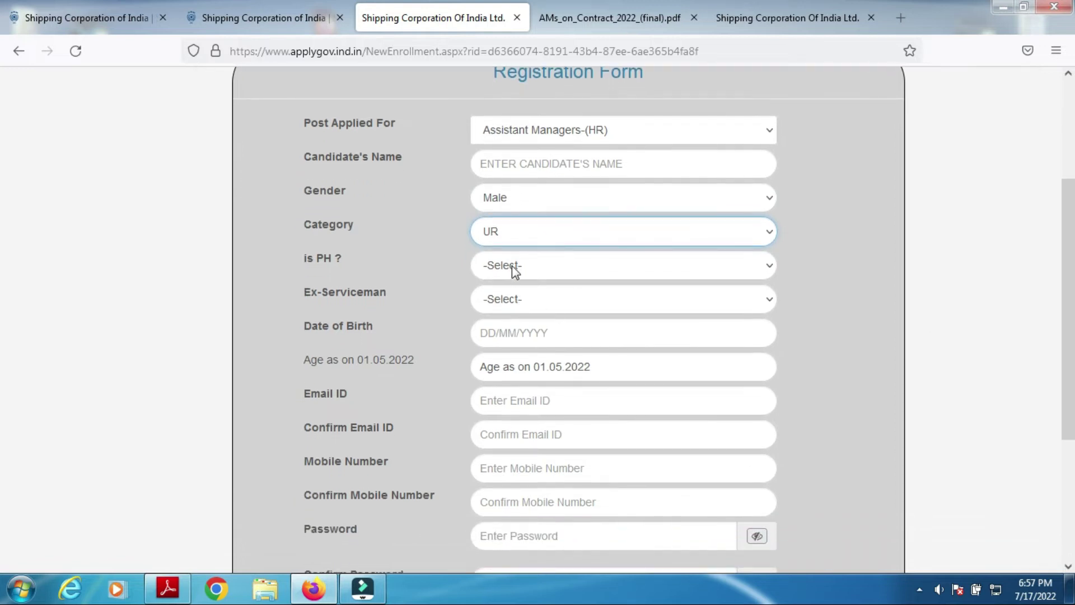
{"action": "left_click", "coordinate": [512, 266]}
{"action": "left_click", "coordinate": [922, 328]}
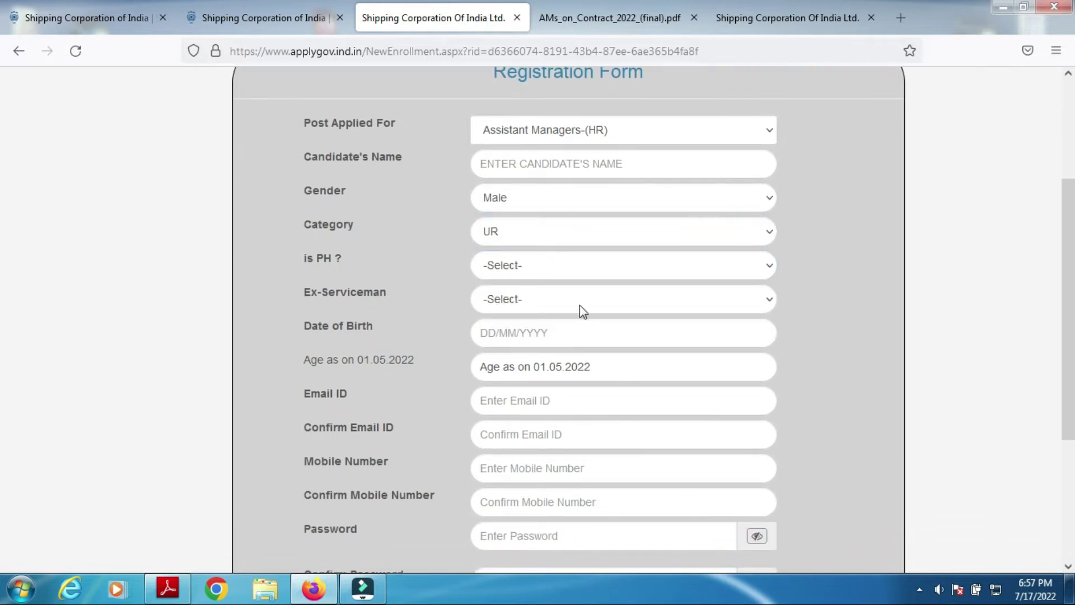
{"action": "left_click", "coordinate": [574, 304]}
{"action": "left_click", "coordinate": [892, 286]}
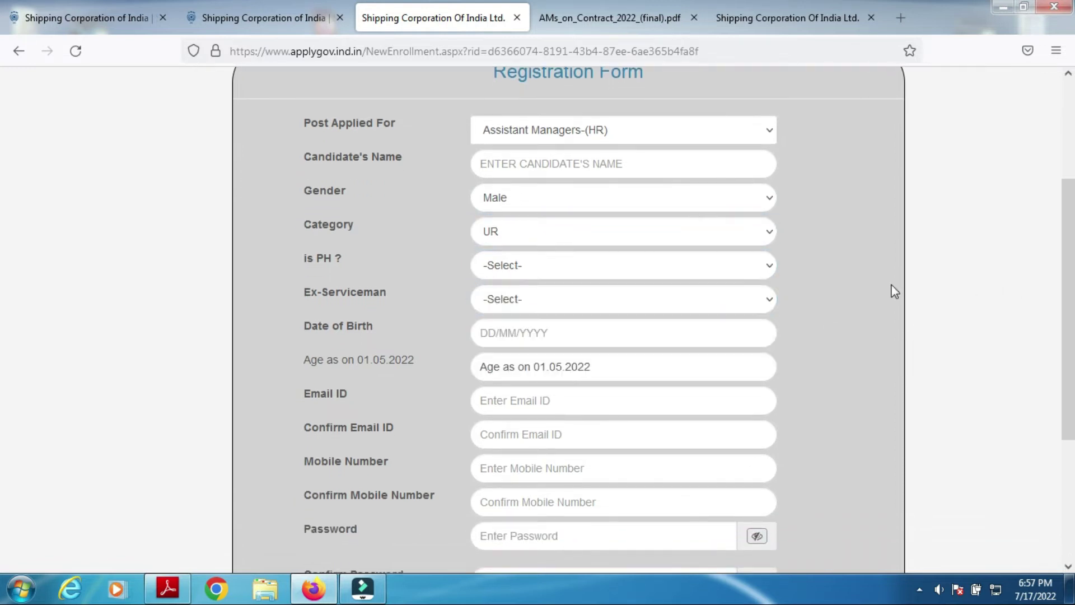
{"action": "left_click", "coordinate": [566, 334]}
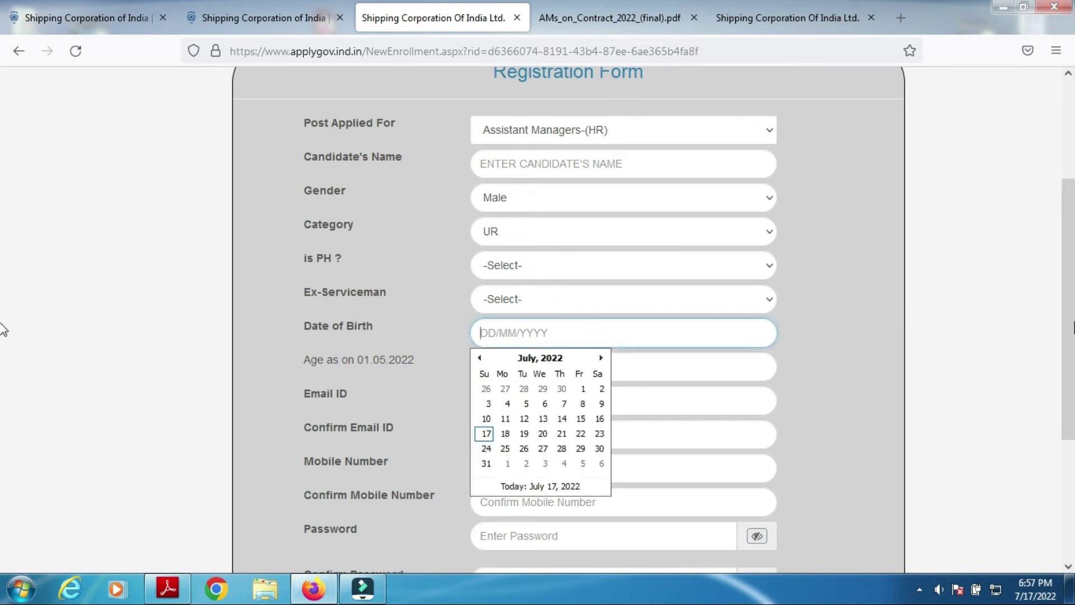
{"action": "scroll", "coordinate": [1, 331], "scroll_direction": "down", "scroll_amount": 1}
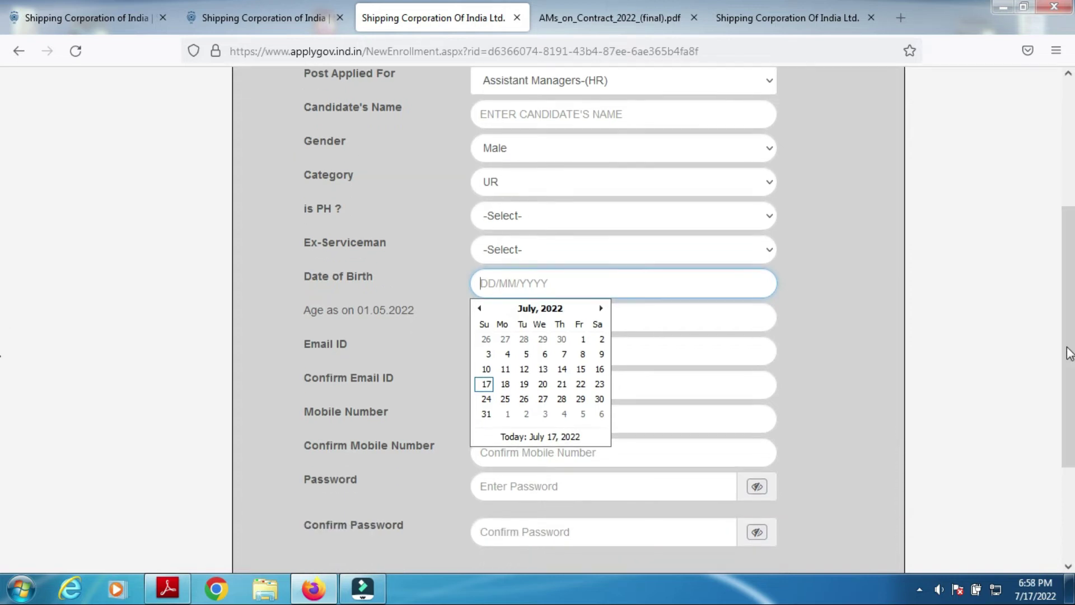
{"action": "left_click", "coordinate": [227, 305]}
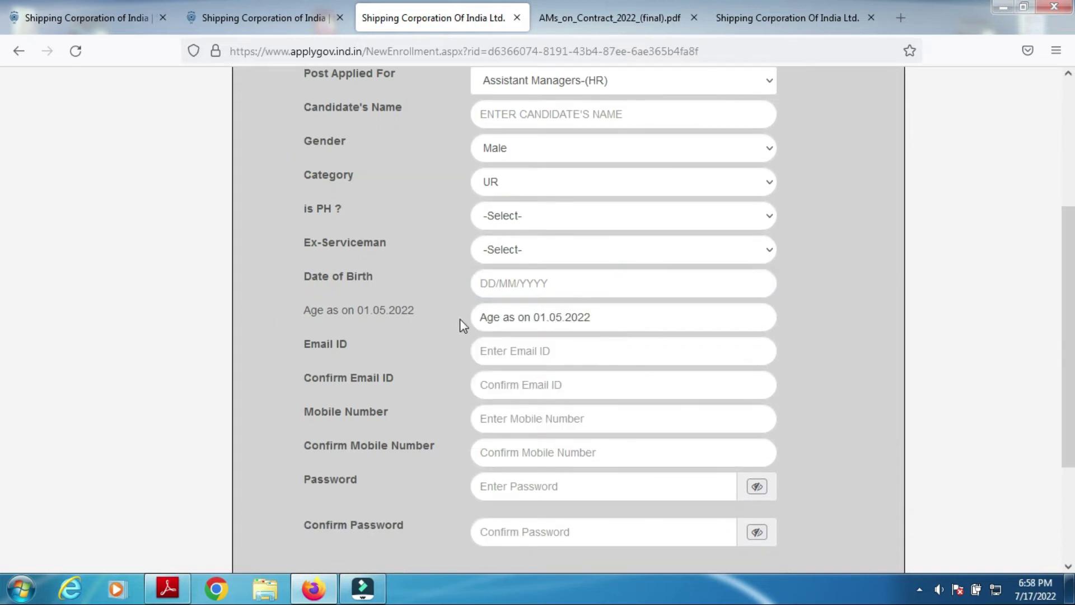
- Look over the email, mobile number, password and confirmation fields down to the end of the registration form
{"action": "left_click", "coordinate": [518, 352]}
{"action": "left_click", "coordinate": [437, 373]}
{"action": "left_click", "coordinate": [514, 420]}
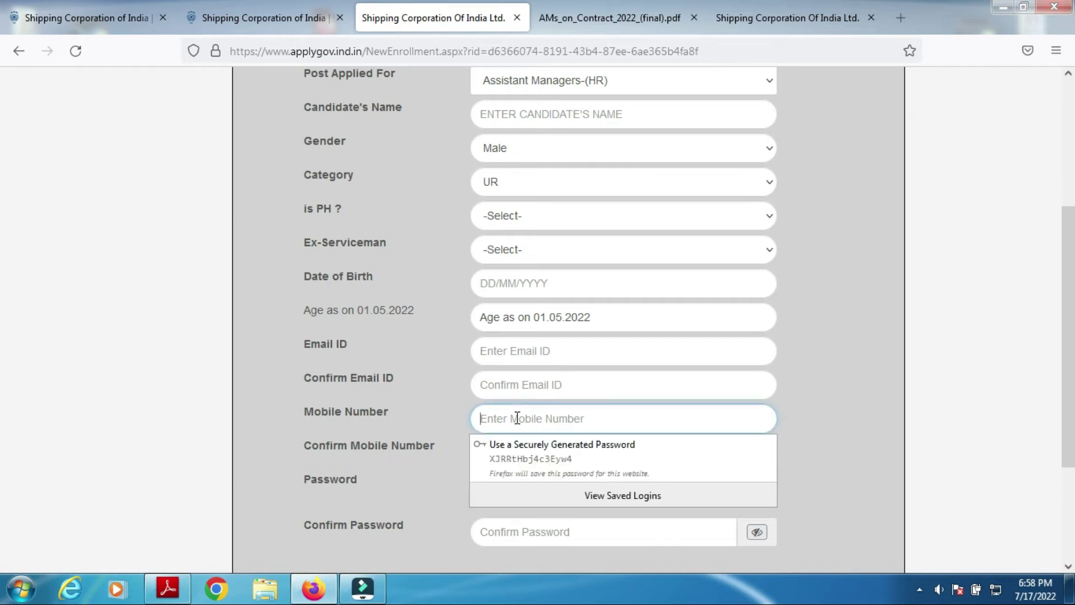
{"action": "left_click", "coordinate": [403, 413]}
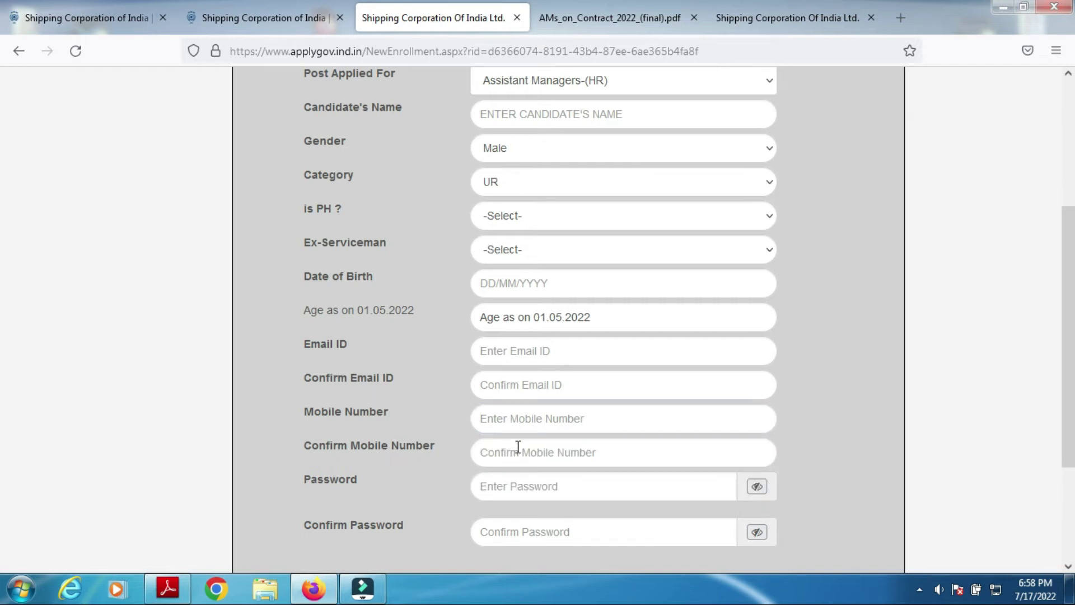
{"action": "left_click_drag", "start_coordinate": [1070, 348], "coordinate": [3, 398]}
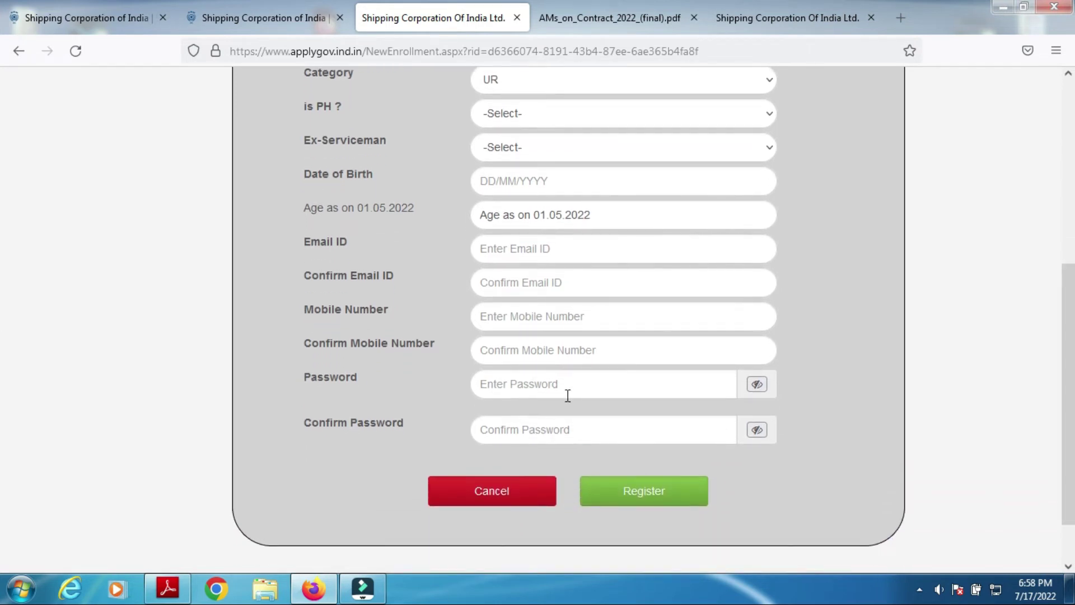
{"action": "left_click", "coordinate": [556, 386]}
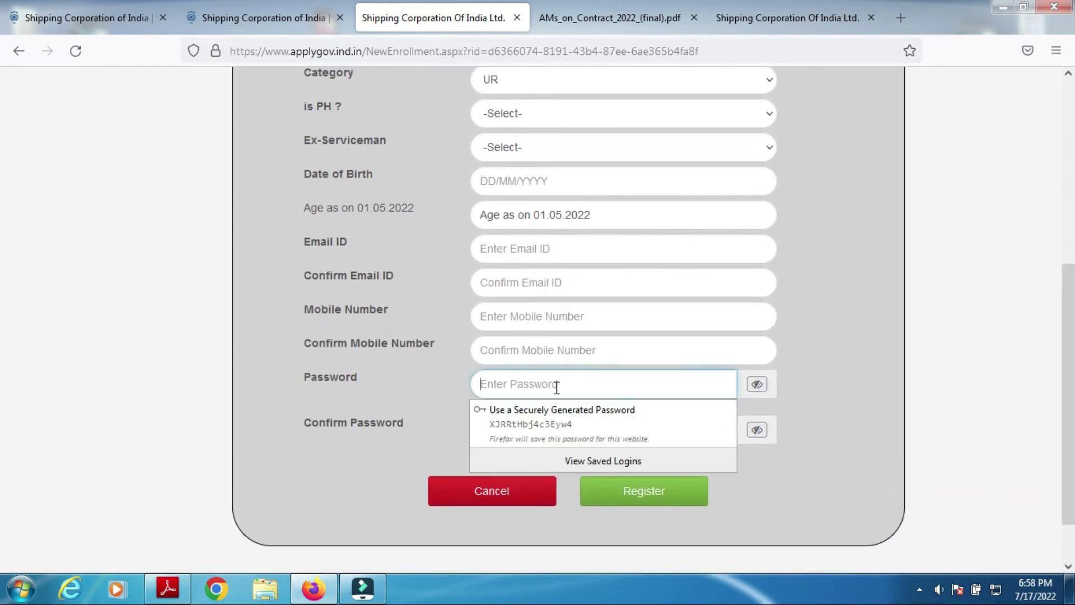
{"action": "left_click", "coordinate": [434, 401]}
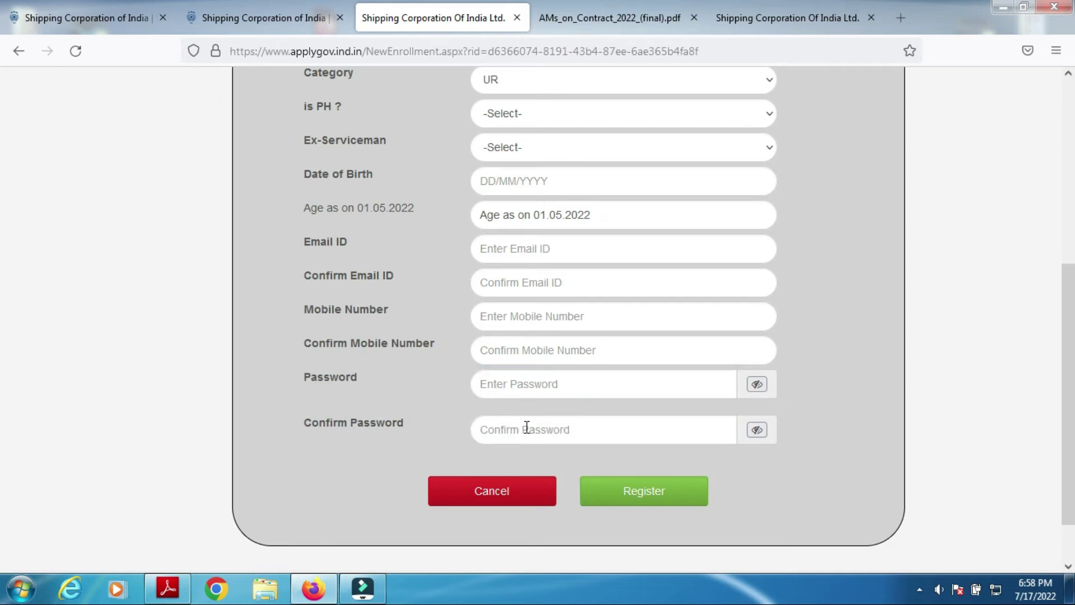
{"action": "left_click", "coordinate": [526, 429]}
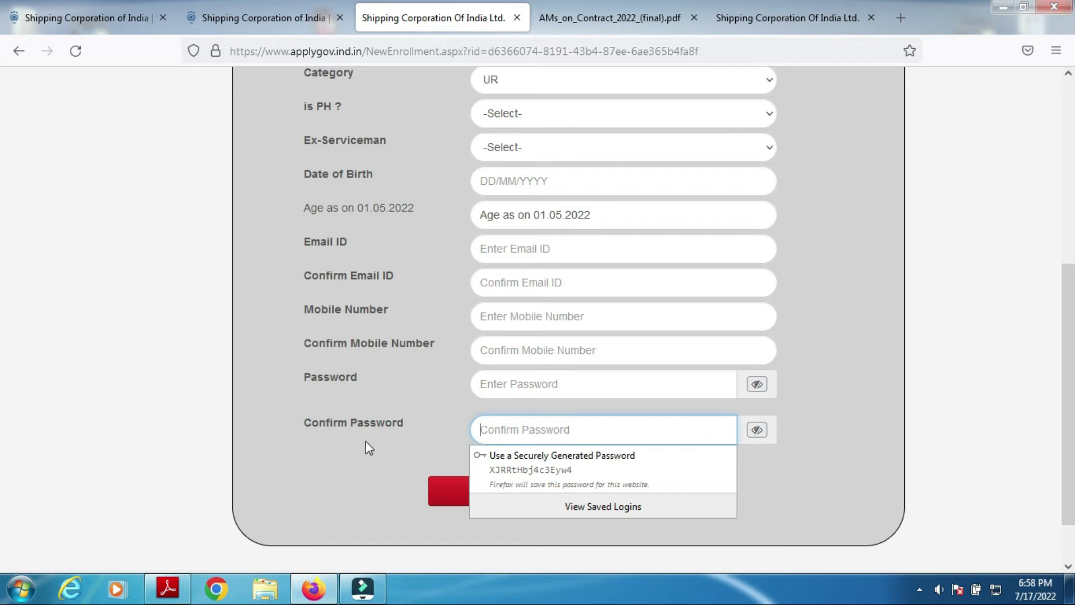
{"action": "left_click", "coordinate": [421, 478]}
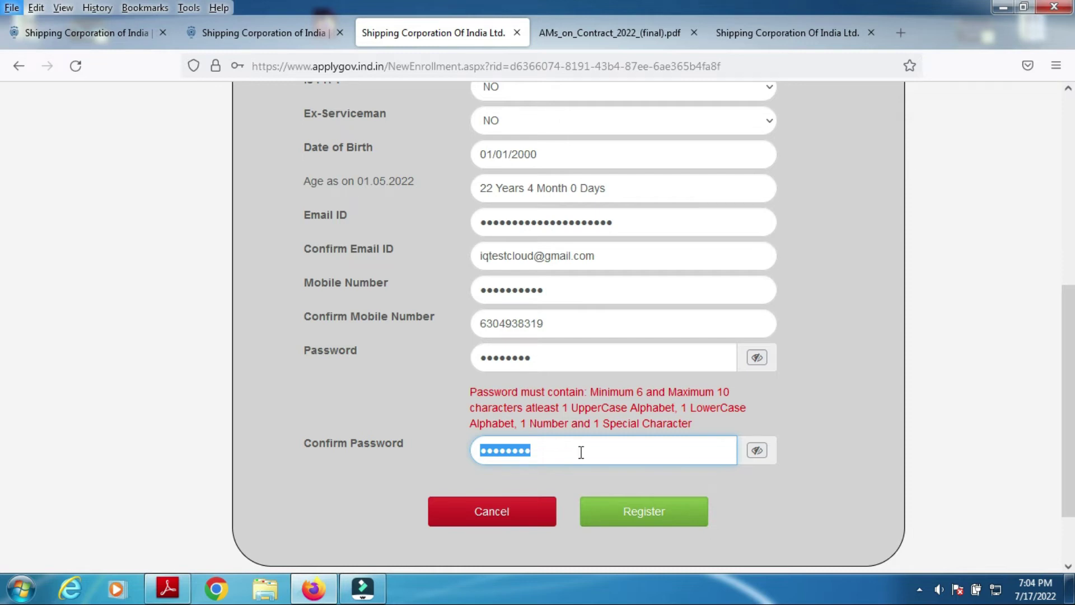
- Register the completed form, agree to save the details and proceed to the candidate login
{"action": "left_click", "coordinate": [667, 514]}
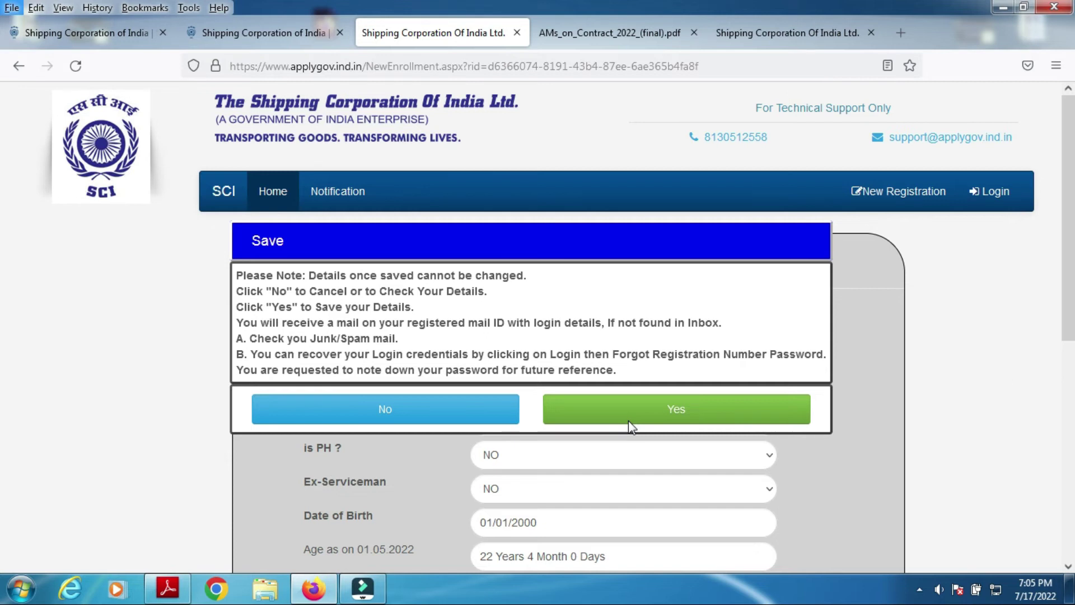
{"action": "left_click", "coordinate": [628, 421]}
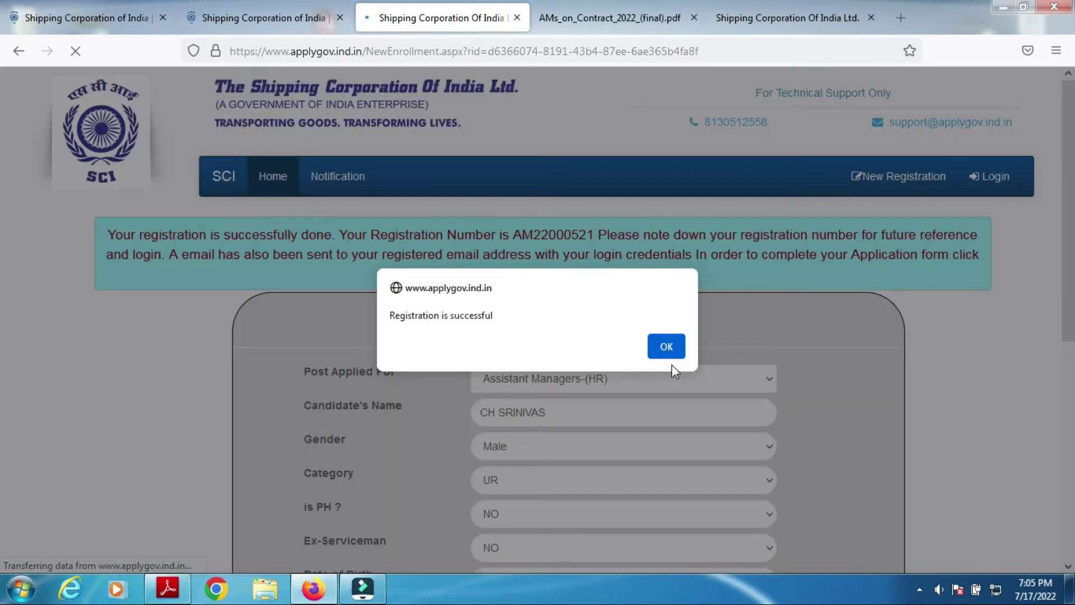
{"action": "left_click", "coordinate": [665, 352]}
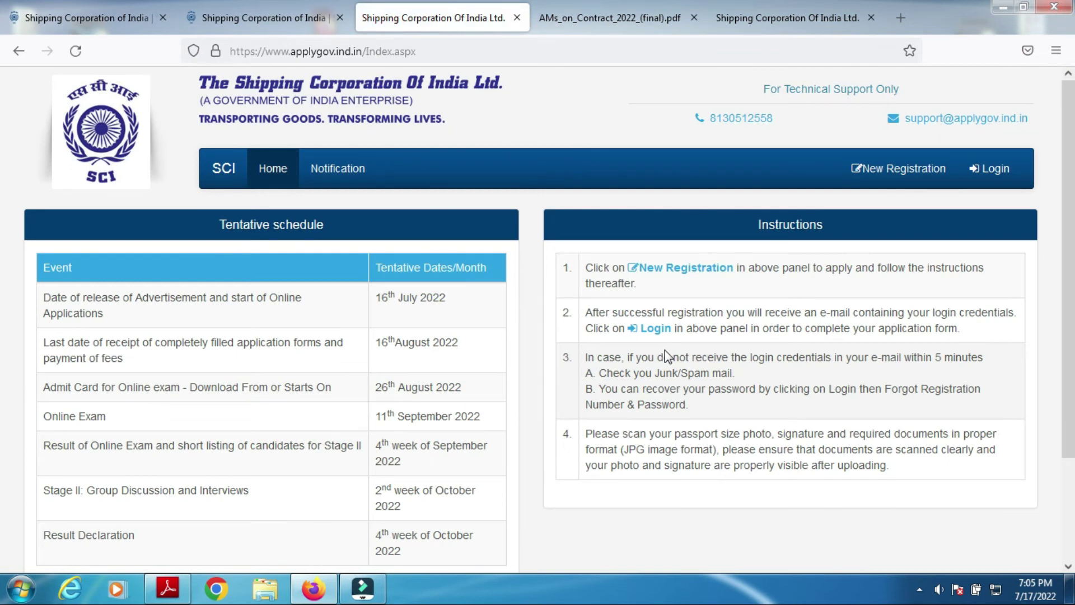
{"action": "left_click", "coordinate": [654, 330]}
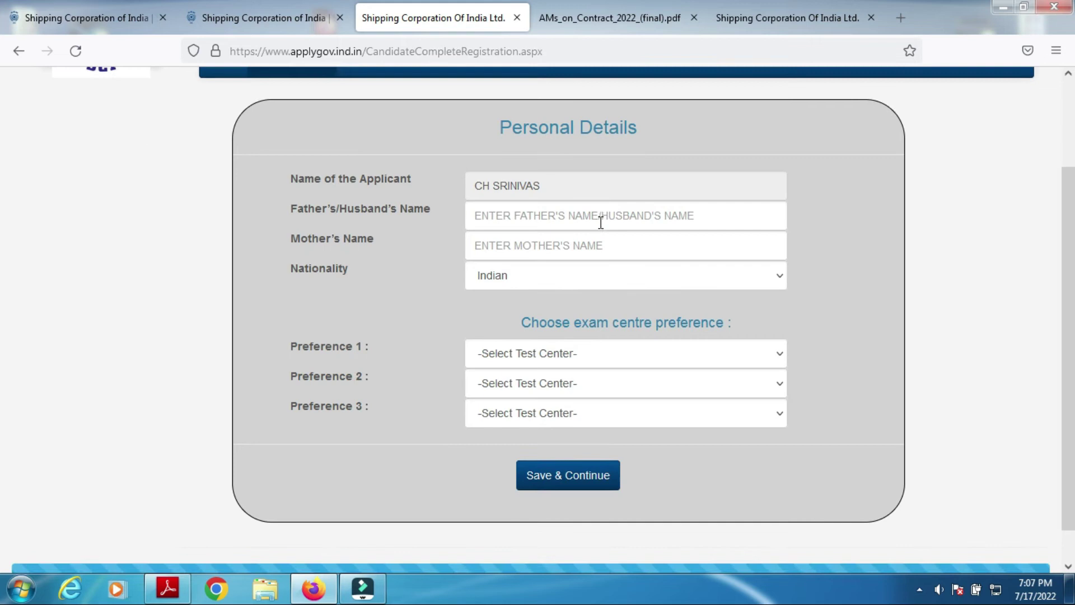
- Keep the nationality as Indian, choose Chennai, Kolkata and Bangalore as exam centre preferences 1 to 3, and save the personal details
{"action": "key", "text": "alt"}
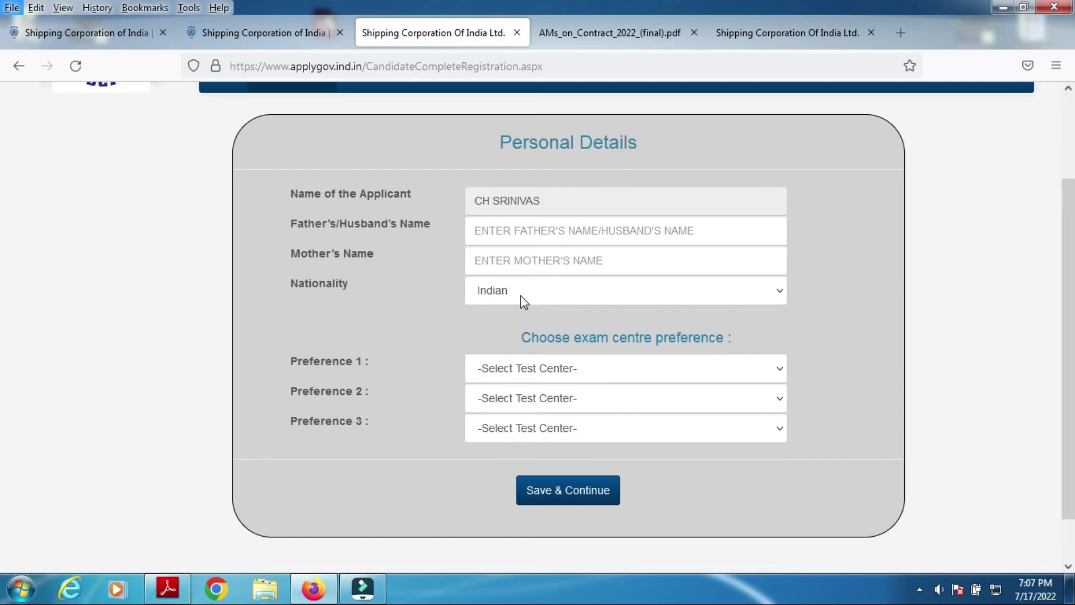
{"action": "left_click", "coordinate": [775, 299]}
{"action": "left_click", "coordinate": [778, 288]}
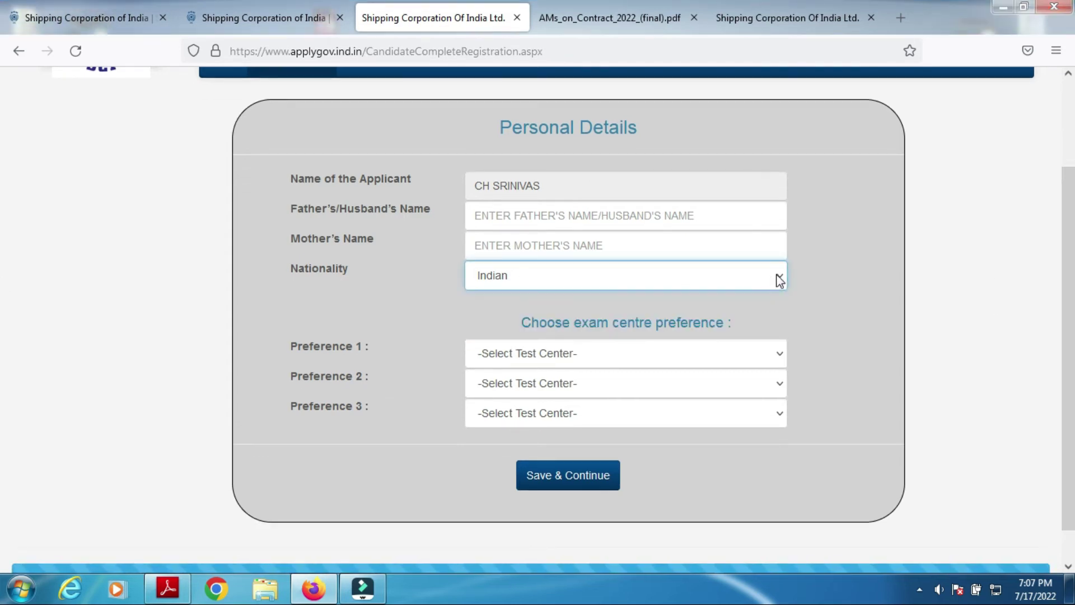
{"action": "scroll", "coordinate": [3, 249], "scroll_direction": "down", "scroll_amount": 1}
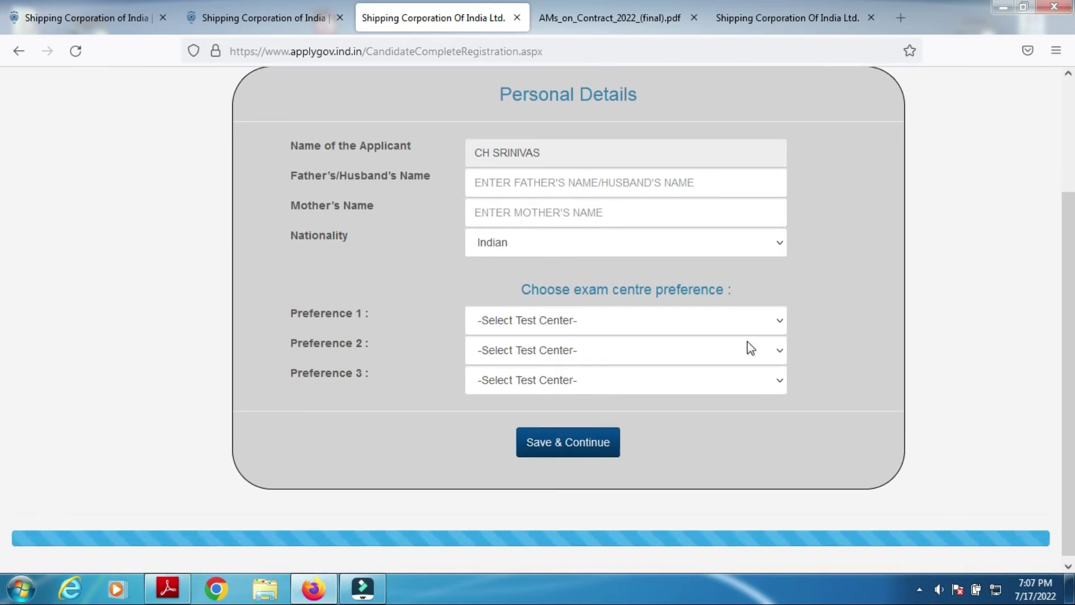
{"action": "left_click", "coordinate": [775, 324]}
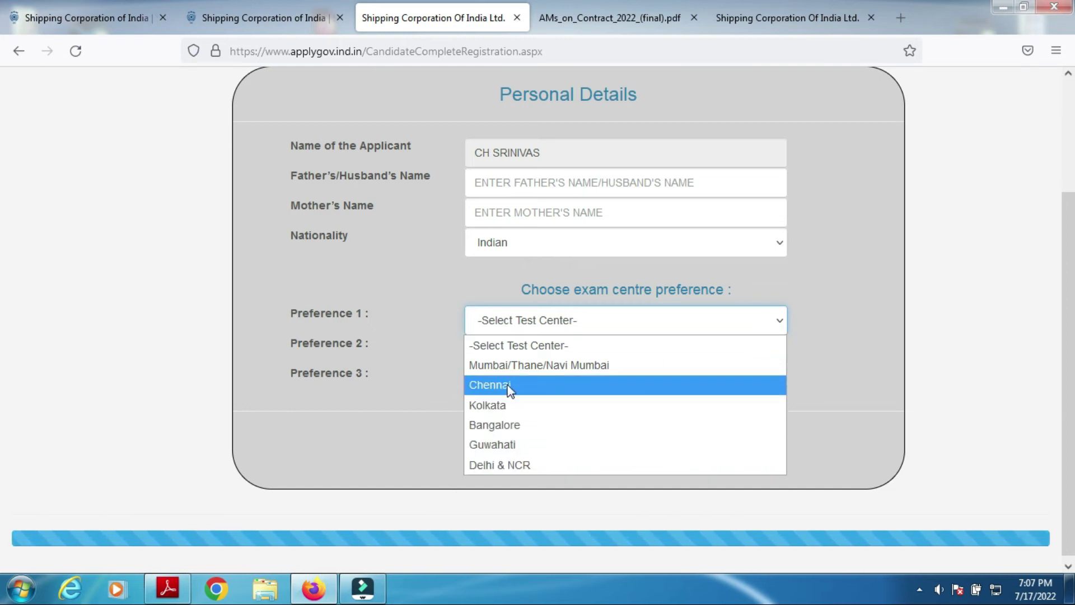
{"action": "left_click", "coordinate": [577, 385]}
{"action": "left_click", "coordinate": [531, 358]}
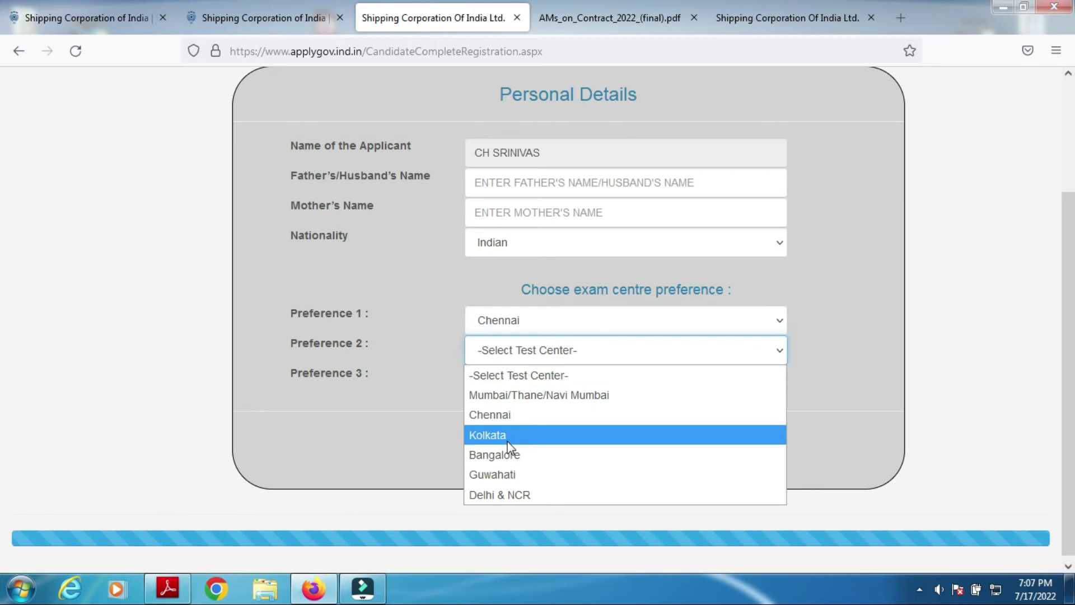
{"action": "left_click", "coordinate": [507, 437]}
{"action": "left_click", "coordinate": [539, 373]}
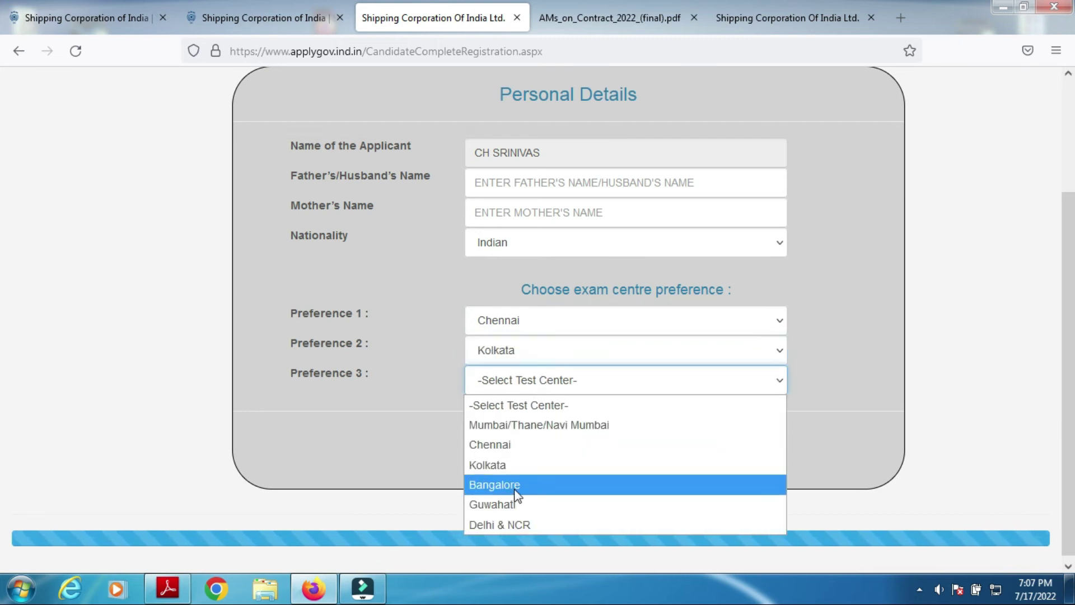
{"action": "left_click", "coordinate": [538, 485]}
{"action": "left_click", "coordinate": [567, 453]}
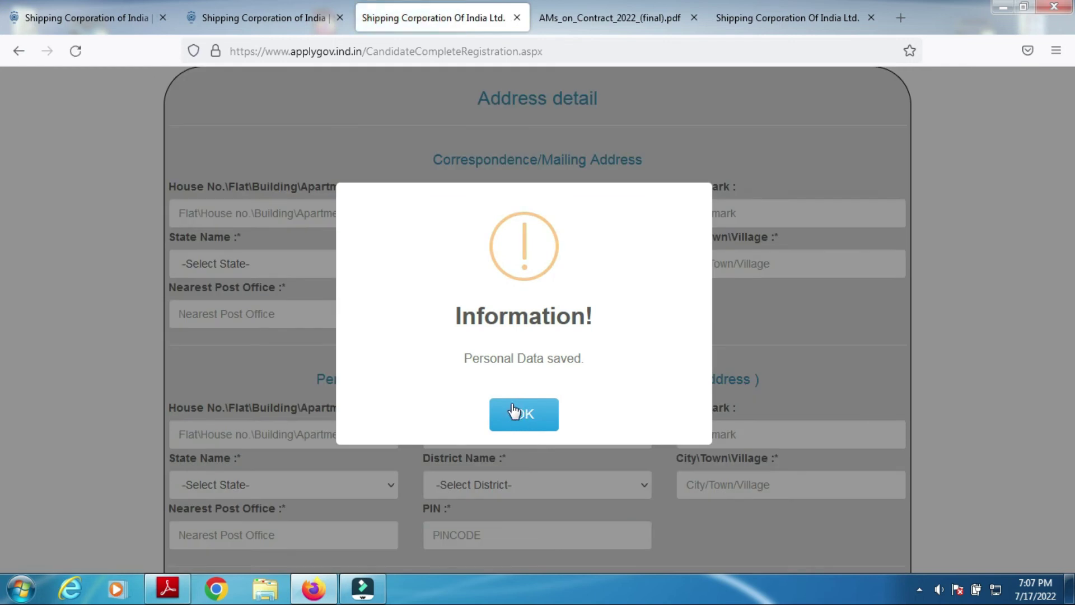
{"action": "left_click", "coordinate": [521, 412]}
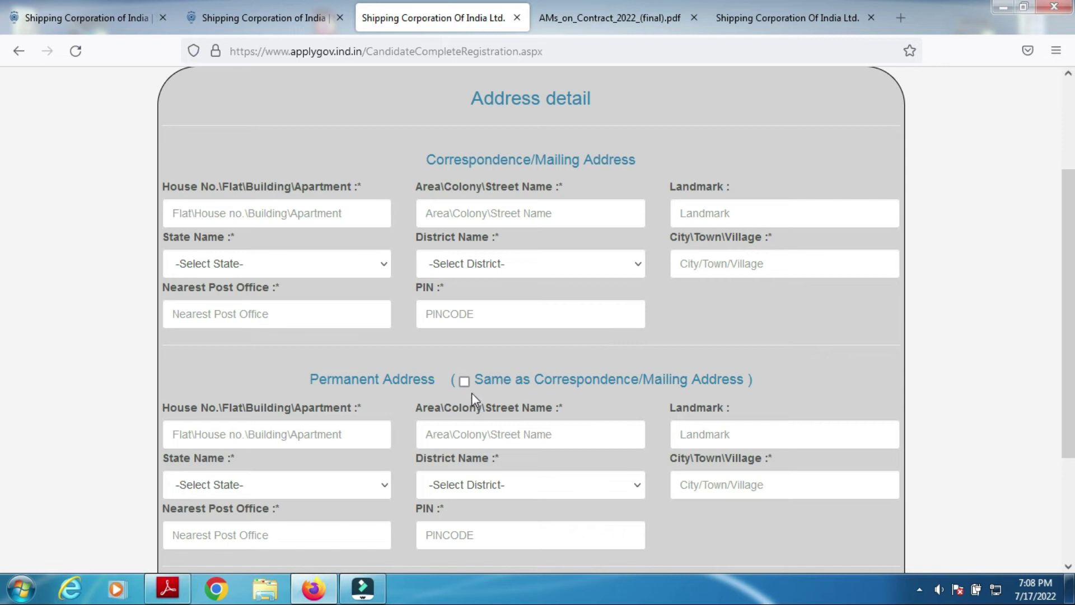
- Save the correspondence and permanent address details and continue to the educational details
{"action": "scroll", "coordinate": [3, 191], "scroll_direction": "down", "scroll_amount": 3}
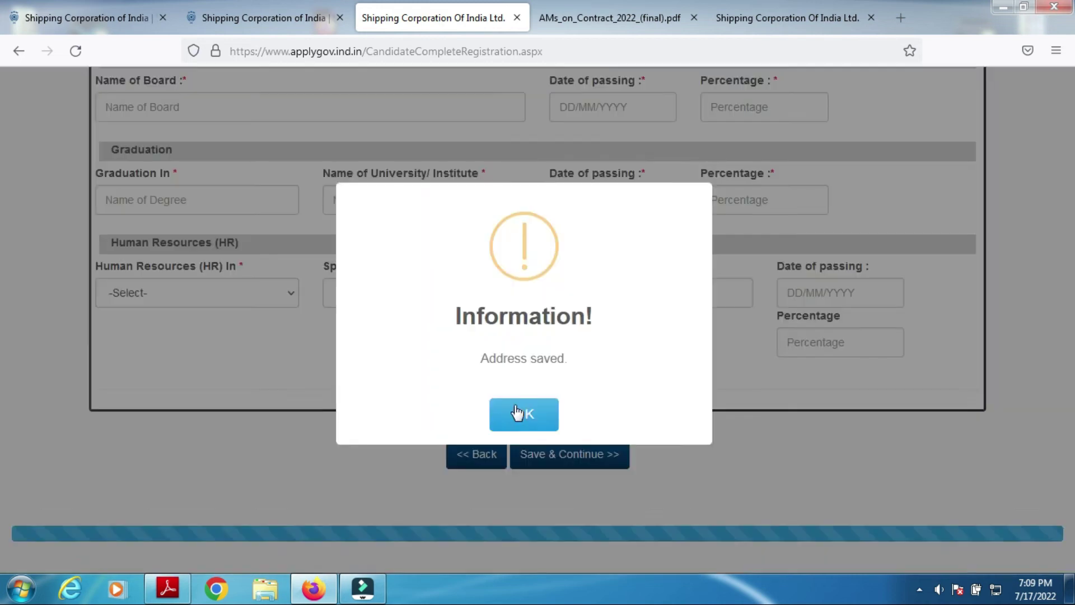
{"action": "key", "text": "alt"}
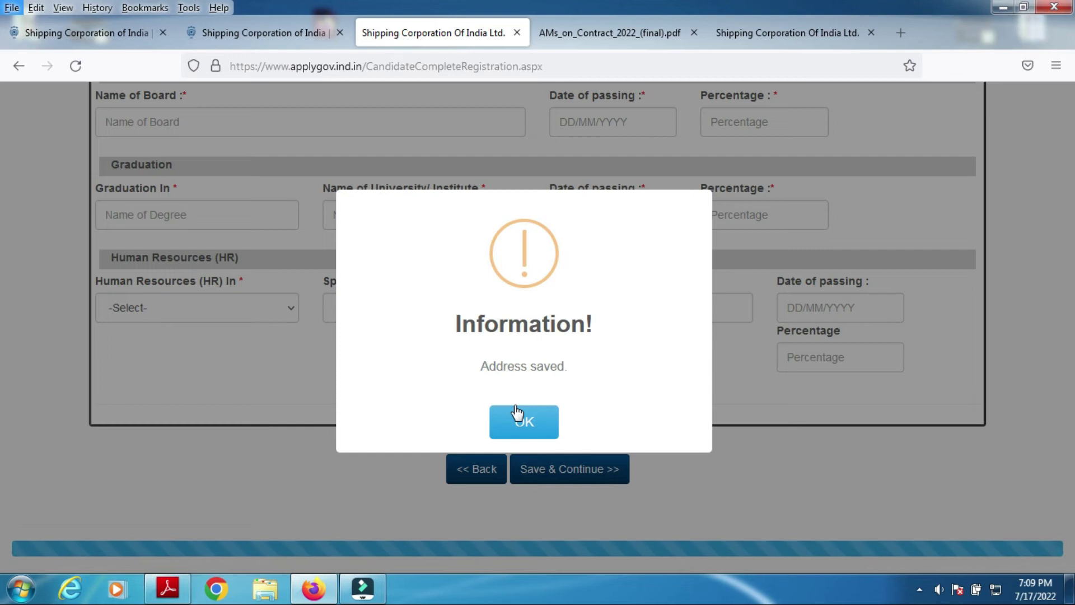
{"action": "left_click", "coordinate": [517, 417]}
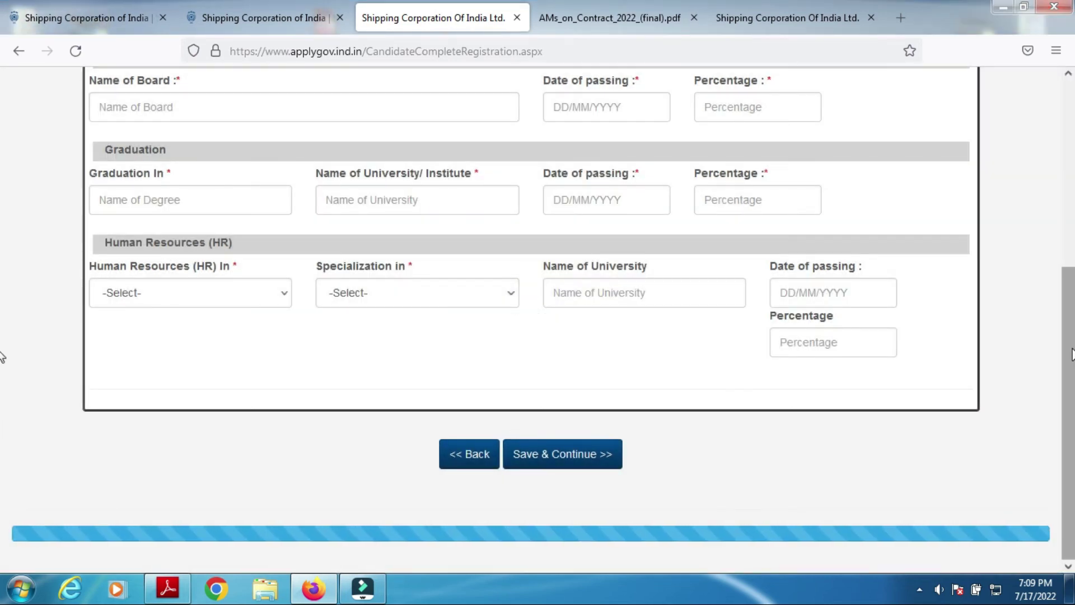
- Look over the 10th, 12th, Graduation and Human Resources (HR) fields of the educational details without filling them in
{"action": "scroll", "coordinate": [4, 238], "scroll_direction": "up", "scroll_amount": 4}
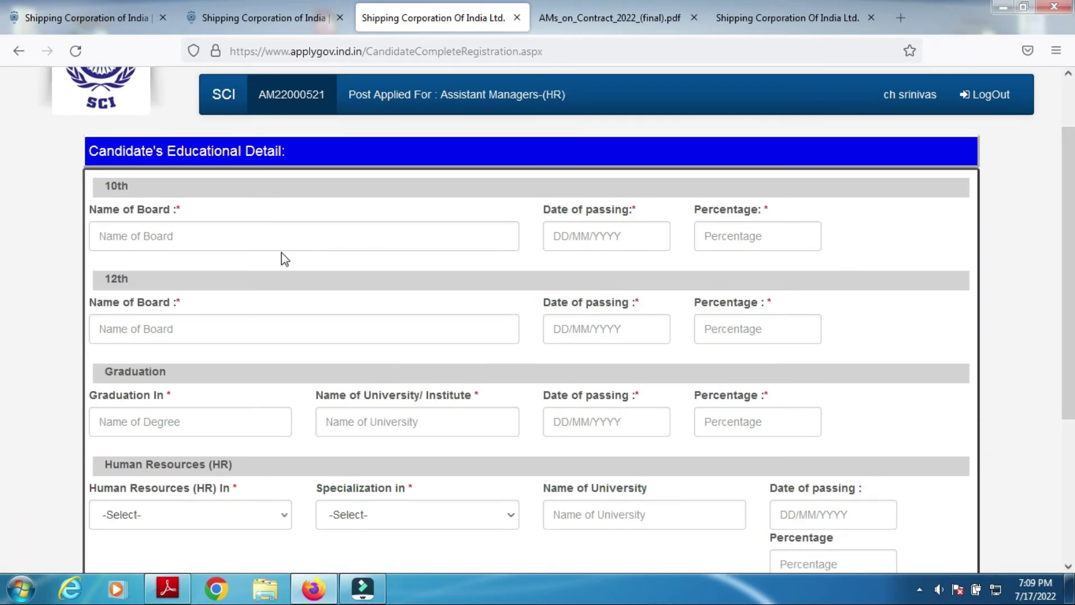
{"action": "left_click", "coordinate": [286, 243]}
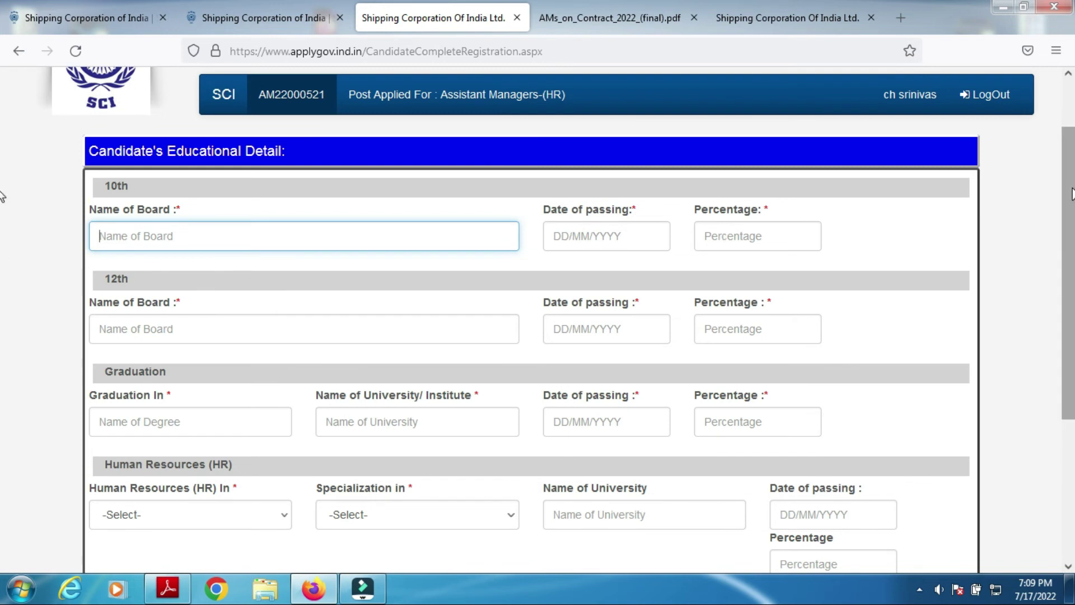
{"action": "left_click_drag", "start_coordinate": [1070, 196], "coordinate": [1070, 202]}
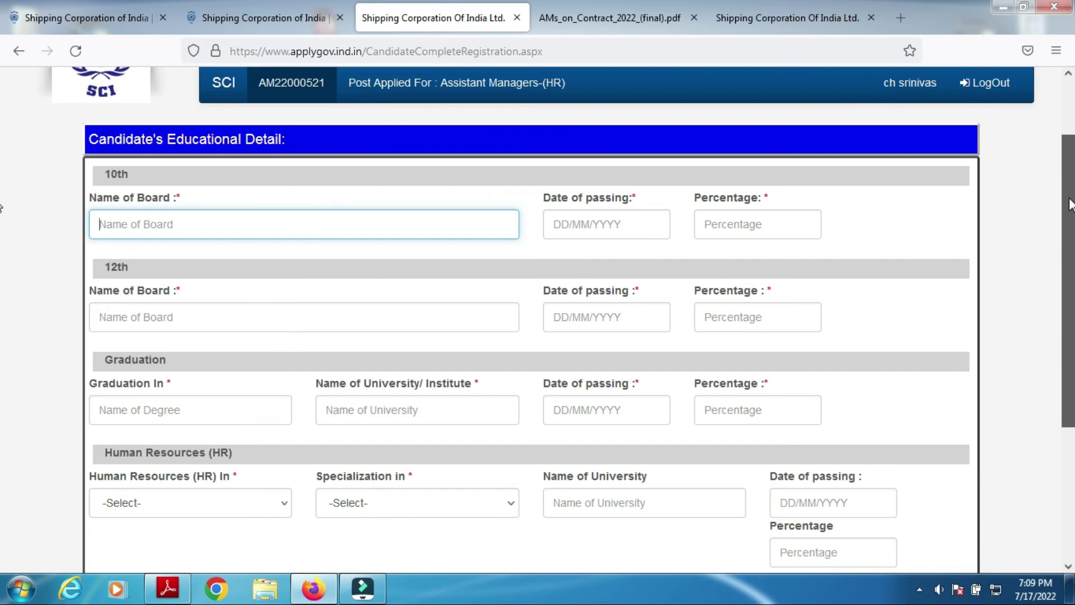
{"action": "scroll", "coordinate": [235, 339], "scroll_direction": "down", "scroll_amount": 1}
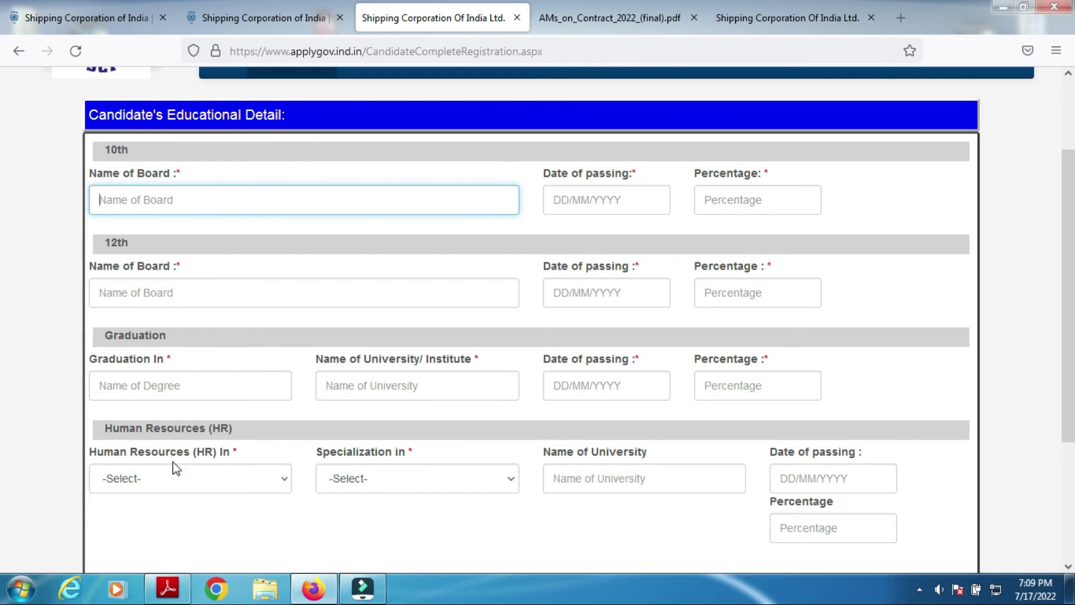
{"action": "scroll", "coordinate": [5, 367], "scroll_direction": "down", "scroll_amount": 3}
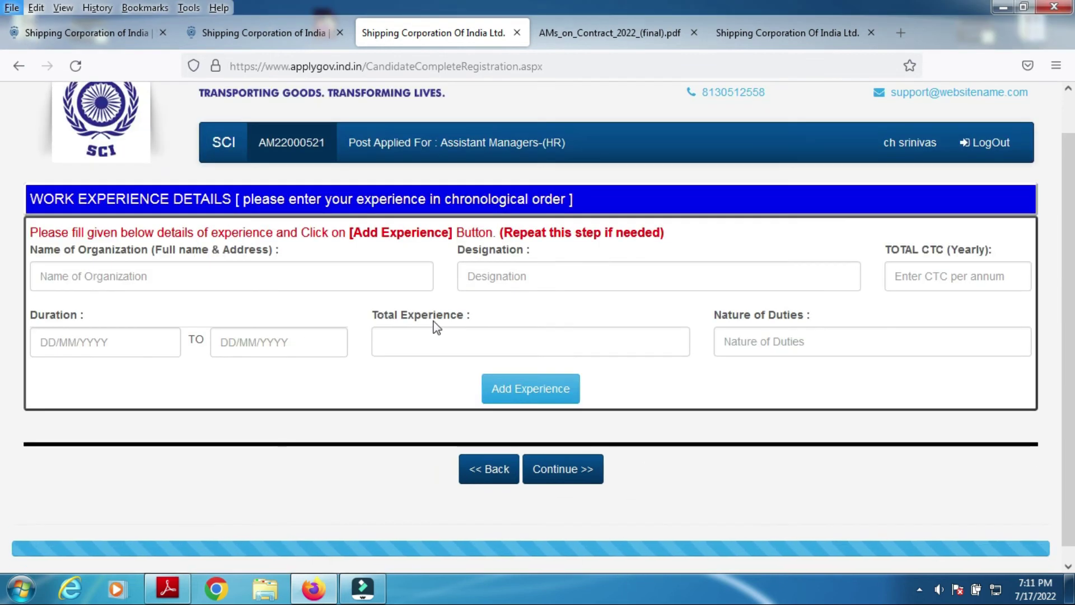
- Leave the work experience details empty and continue to the photo, signature and document uploads
{"action": "left_click", "coordinate": [287, 280]}
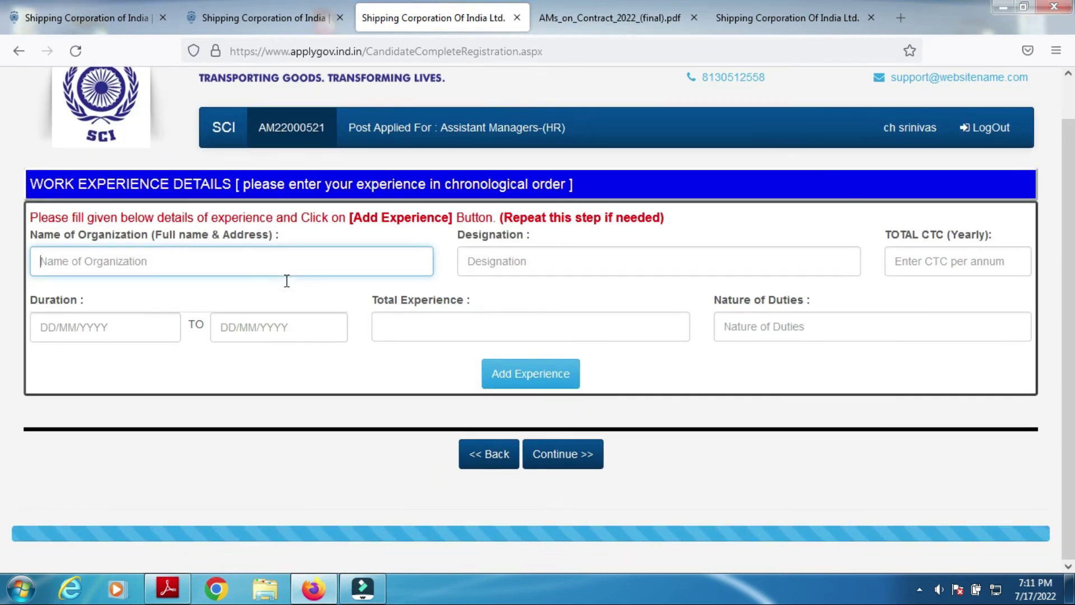
{"action": "left_click", "coordinate": [540, 260]}
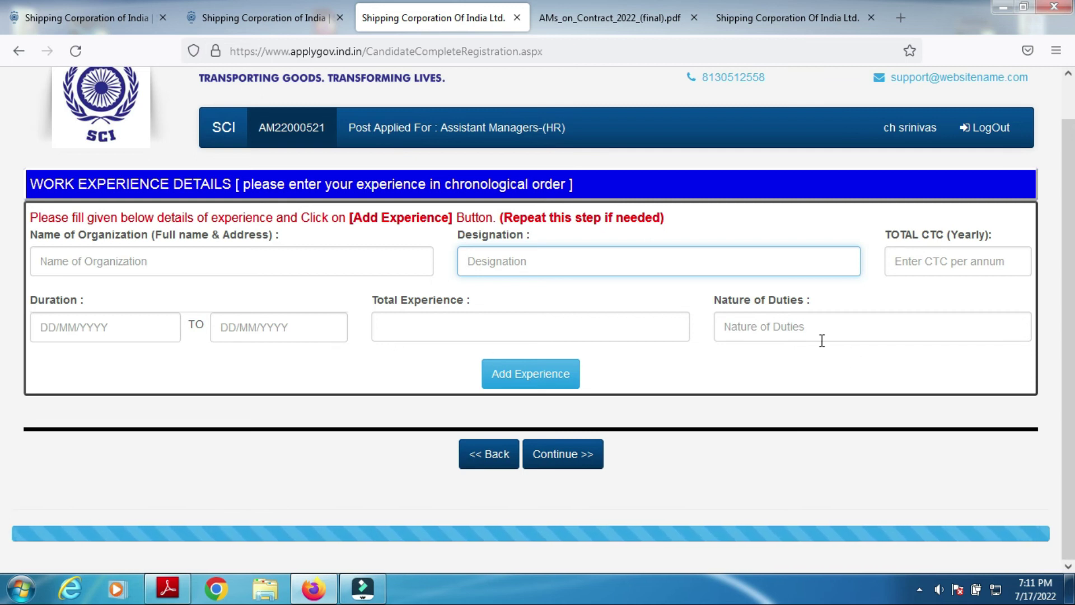
{"action": "left_click", "coordinate": [567, 468]}
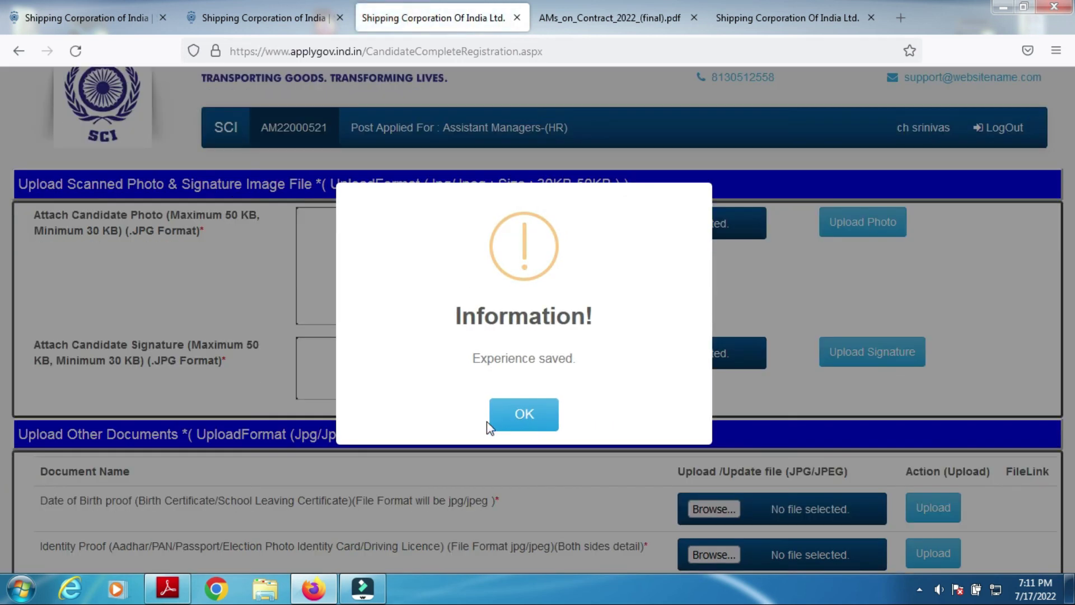
{"action": "left_click", "coordinate": [519, 415]}
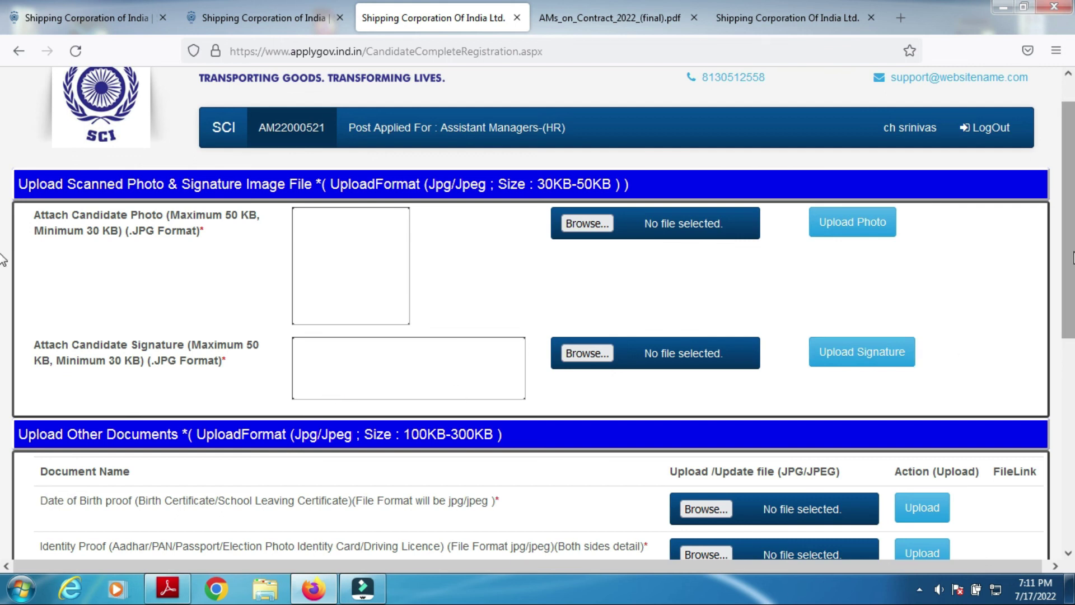
- Review the required photo, signature and supporting document uploads, from date of birth proof to the optional awards and certifications
{"action": "scroll", "coordinate": [1, 273], "scroll_direction": "down", "scroll_amount": 3}
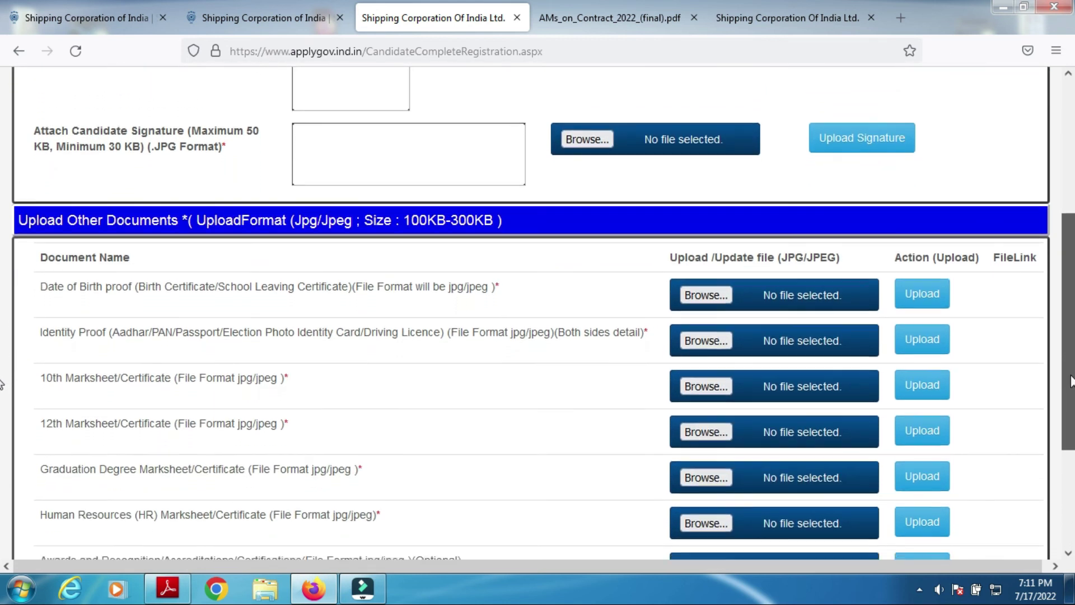
{"action": "scroll", "coordinate": [3, 392], "scroll_direction": "down", "scroll_amount": 1}
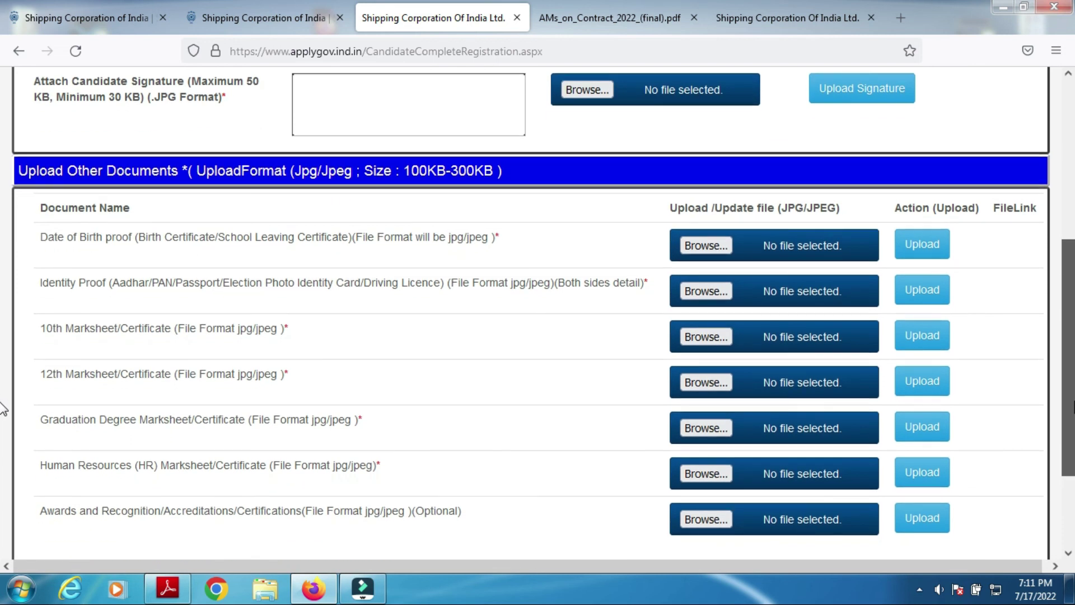
{"action": "scroll", "coordinate": [3, 409], "scroll_direction": "down", "scroll_amount": 1}
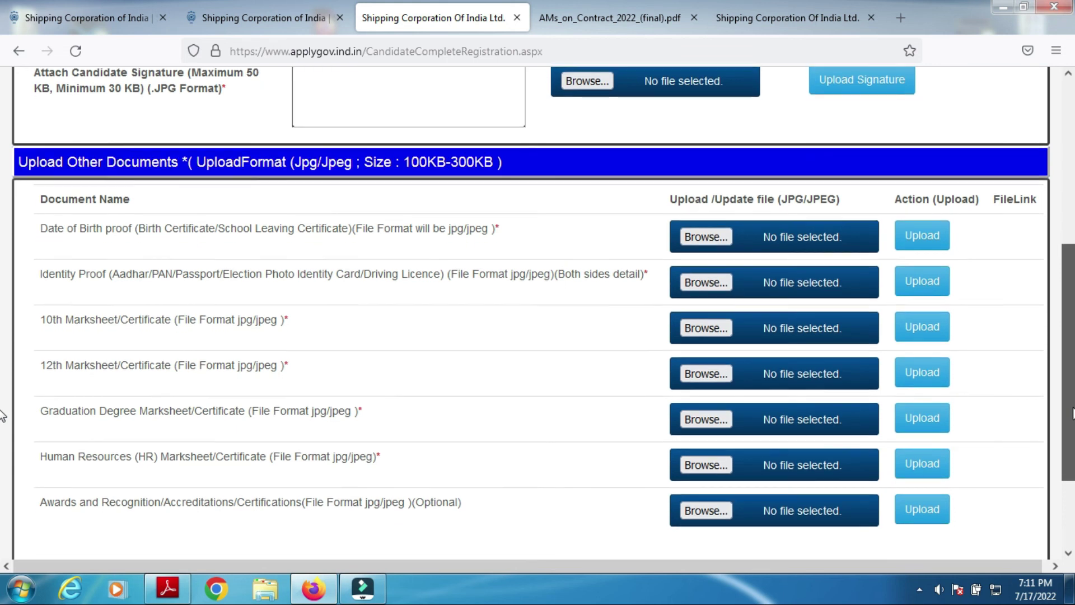
{"action": "scroll", "coordinate": [3, 437], "scroll_direction": "up", "scroll_amount": 4}
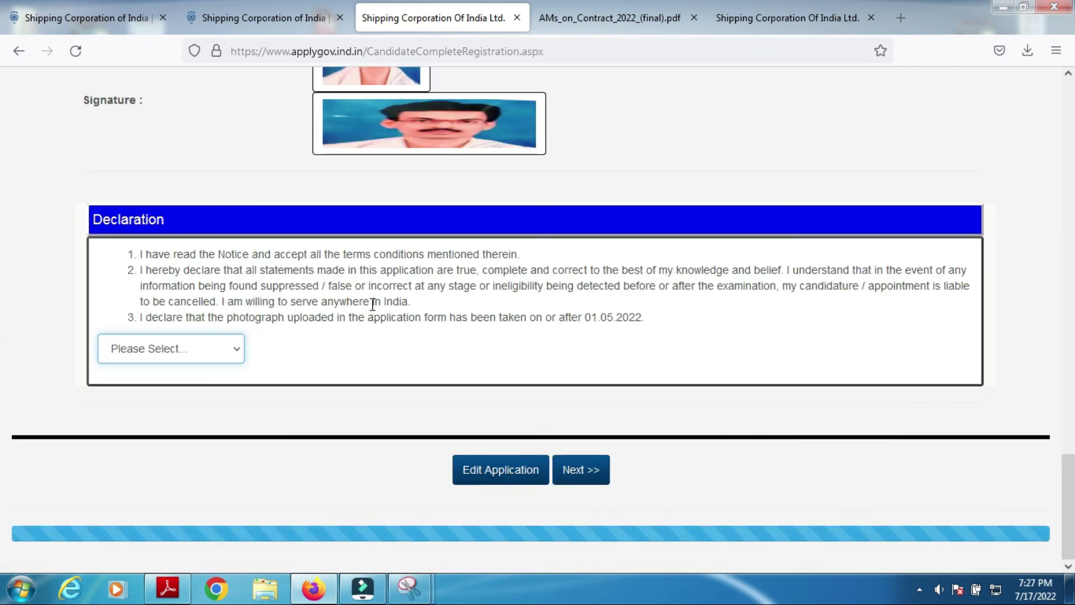
- Set the declaration to "I agree" and proceed to the application fee payment
{"action": "left_click", "coordinate": [207, 365]}
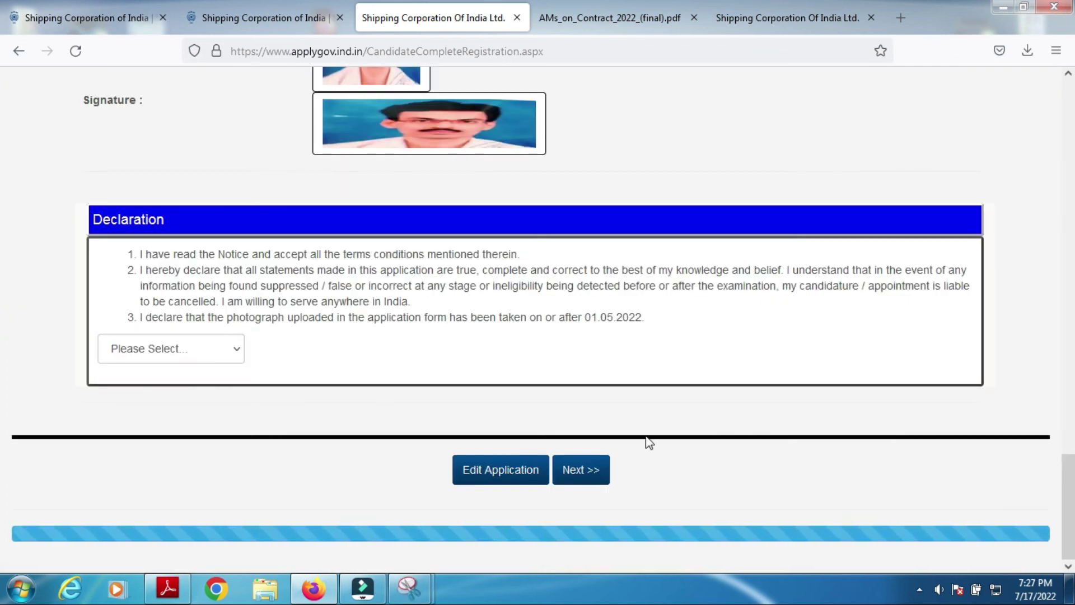
{"action": "mouse_move", "coordinate": [1074, 514]}
{"action": "left_mouse_down"}
{"action": "mouse_move", "coordinate": [1074, 102]}
{"action": "mouse_move", "coordinate": [1074, 507]}
{"action": "left_mouse_up"}
{"action": "left_click", "coordinate": [174, 442]}
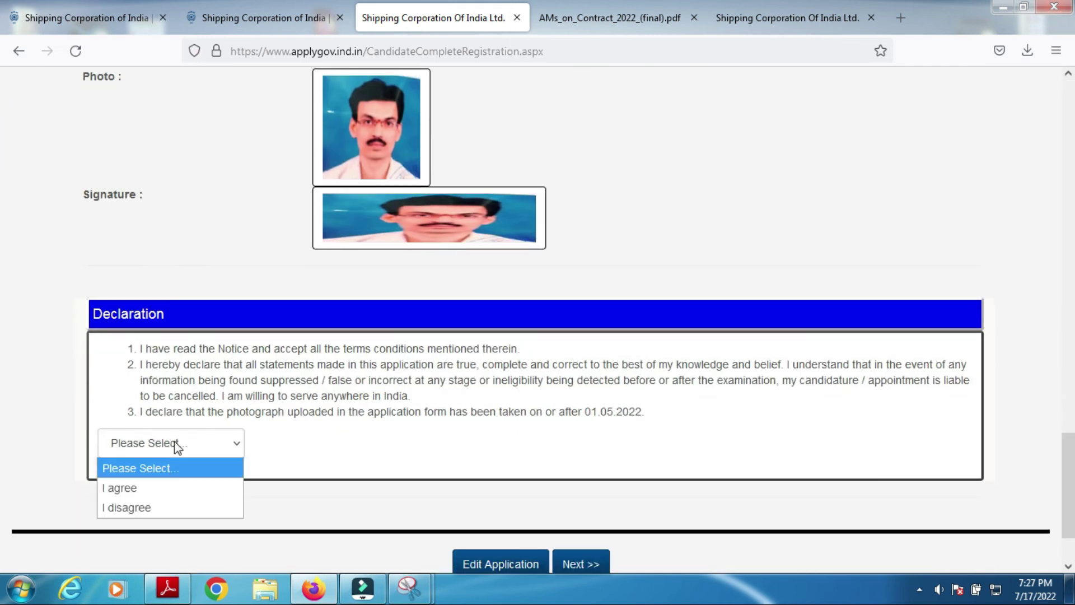
{"action": "left_click", "coordinate": [163, 487]}
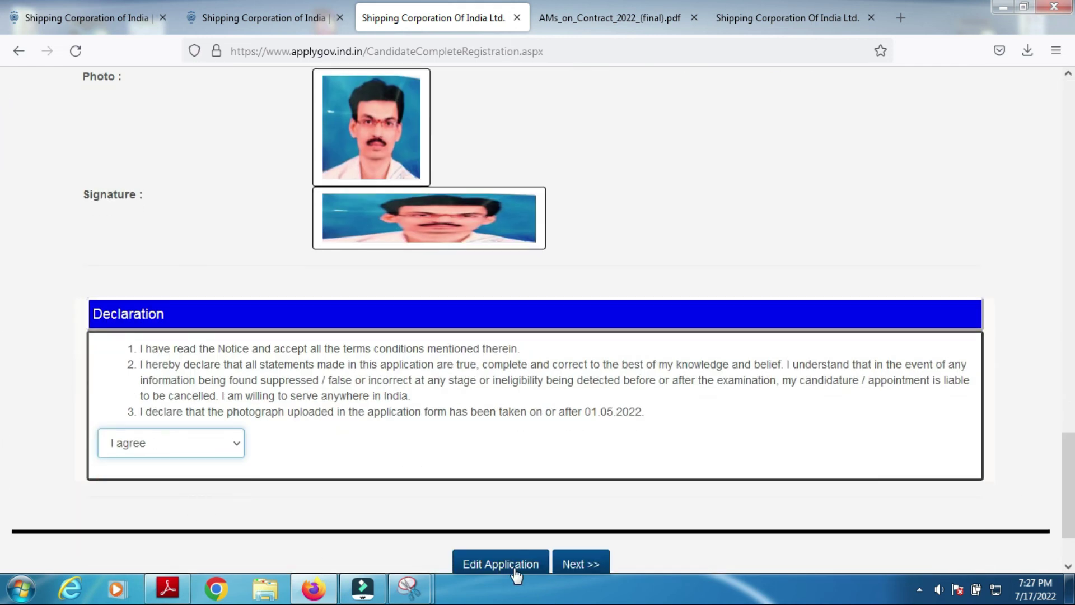
{"action": "left_click", "coordinate": [557, 564]}
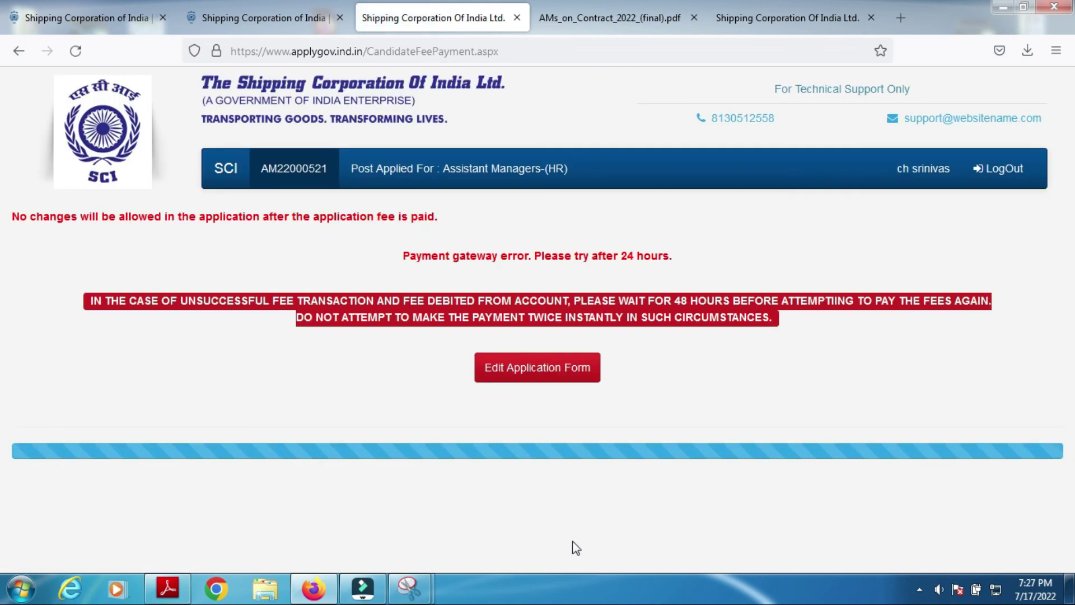